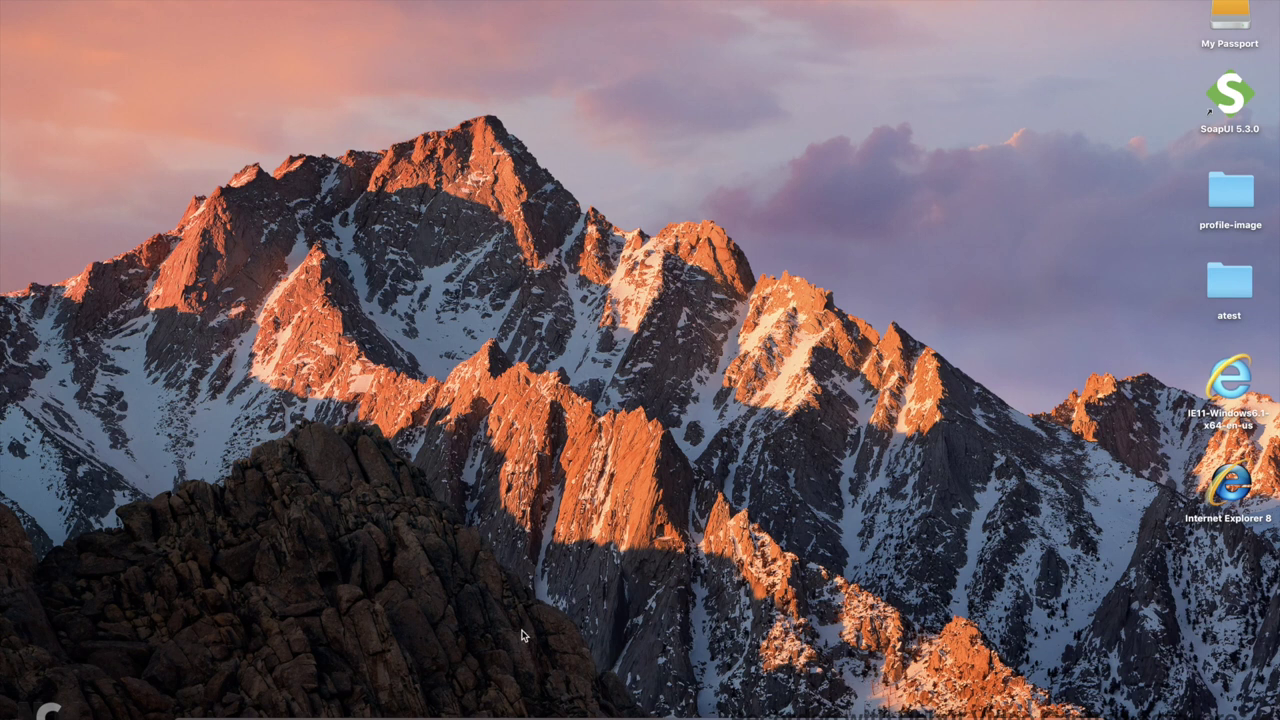
Show the My Passport drive's contents in the Finder window.
left_click(193, 713)
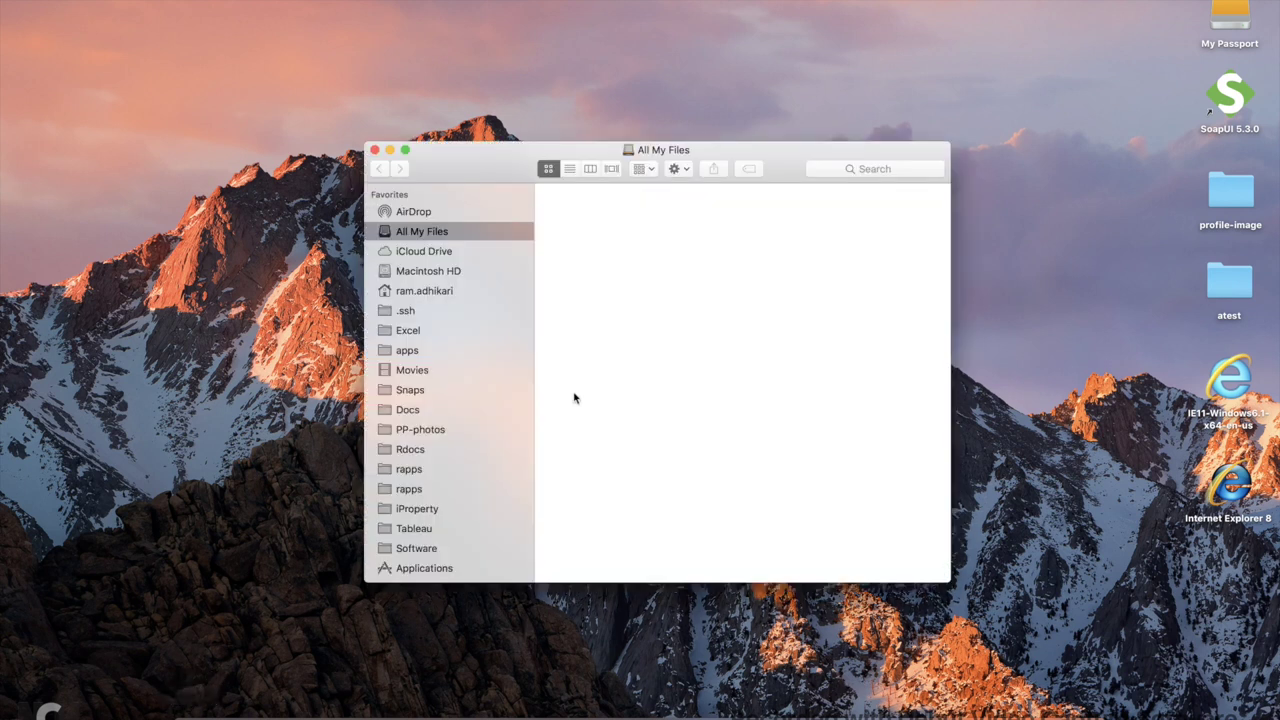
scroll(443, 463, "down", 5)
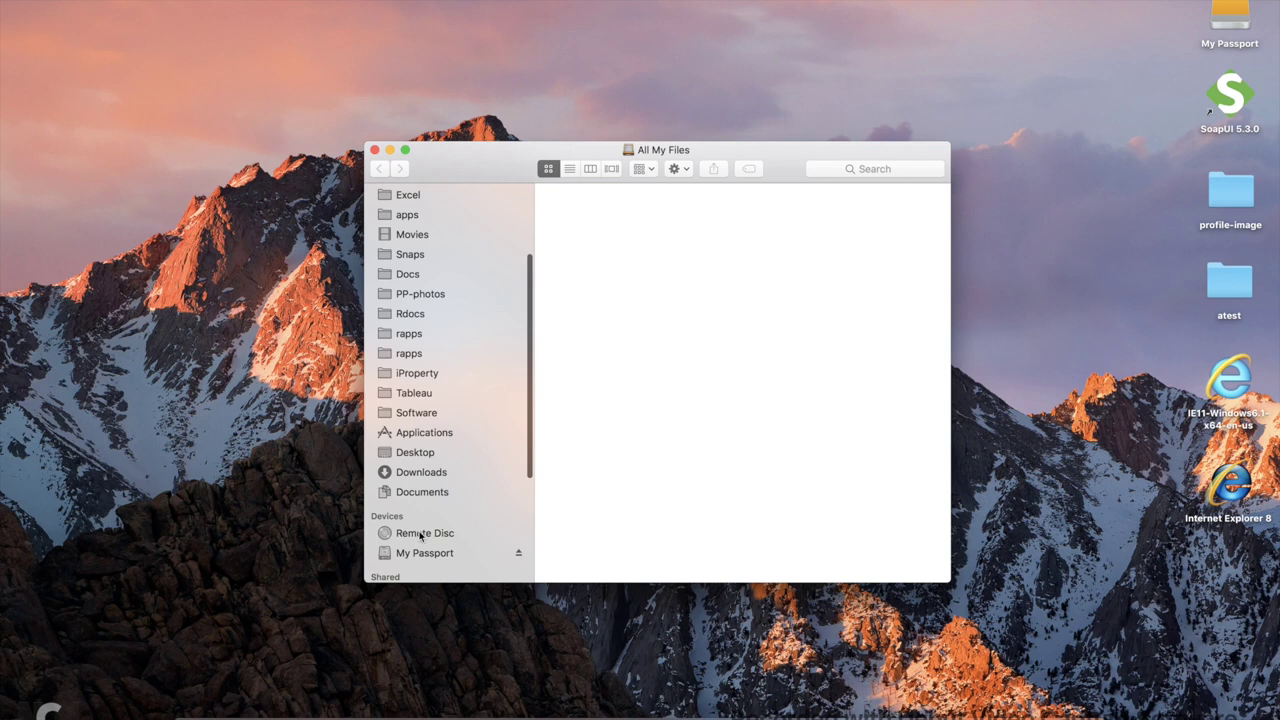
scroll(418, 533, "down", 3)
left_click(440, 469)
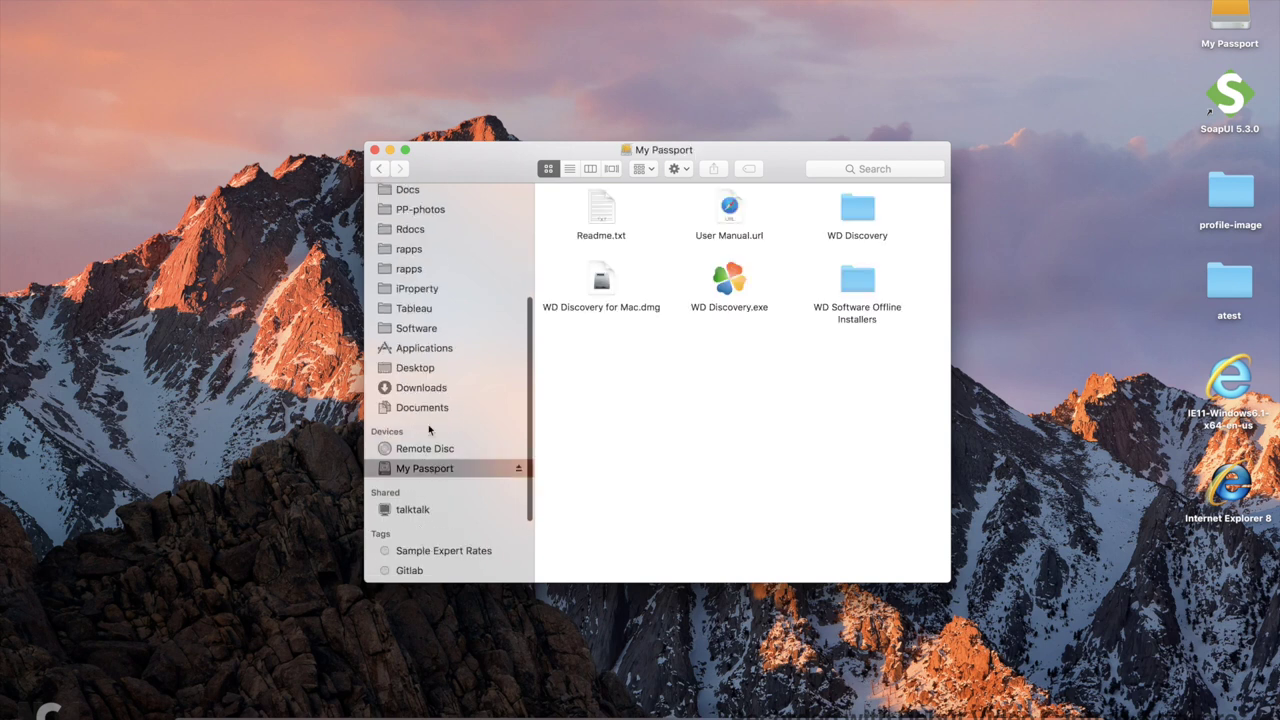
Open the Software folder in a separate Finder window beside the drive window.
right_click(418, 329)
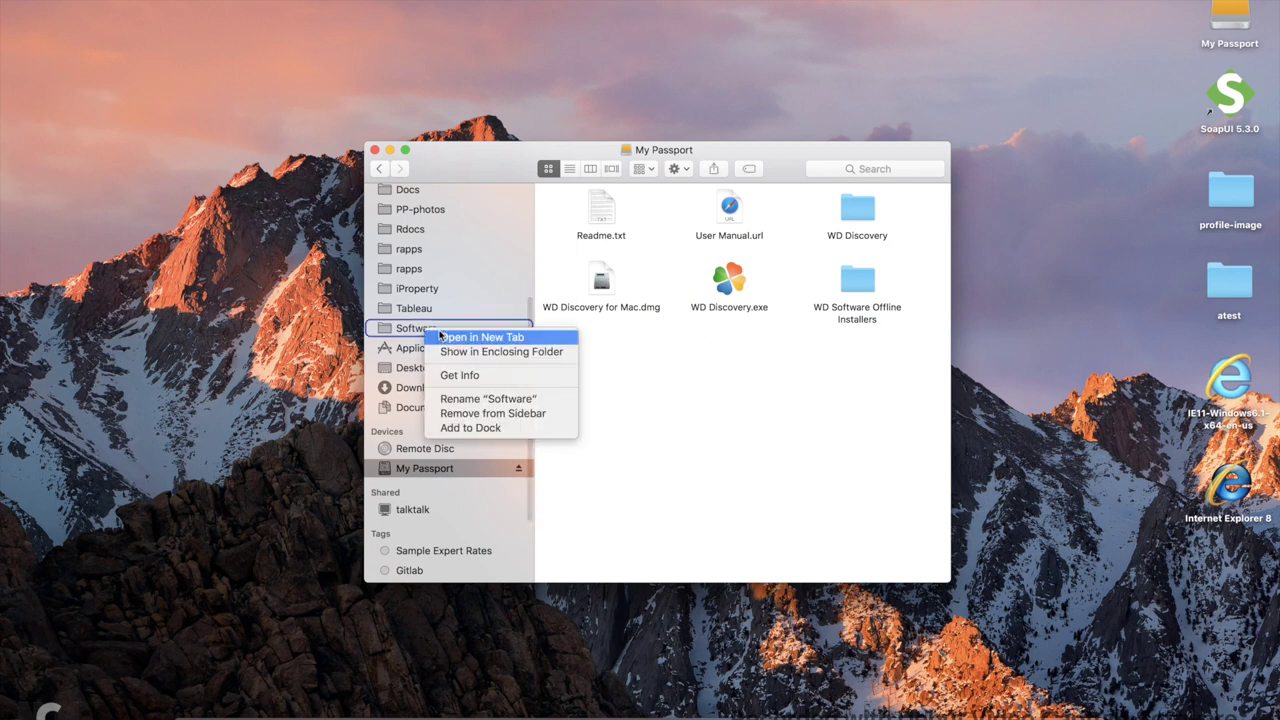
left_click(652, 246)
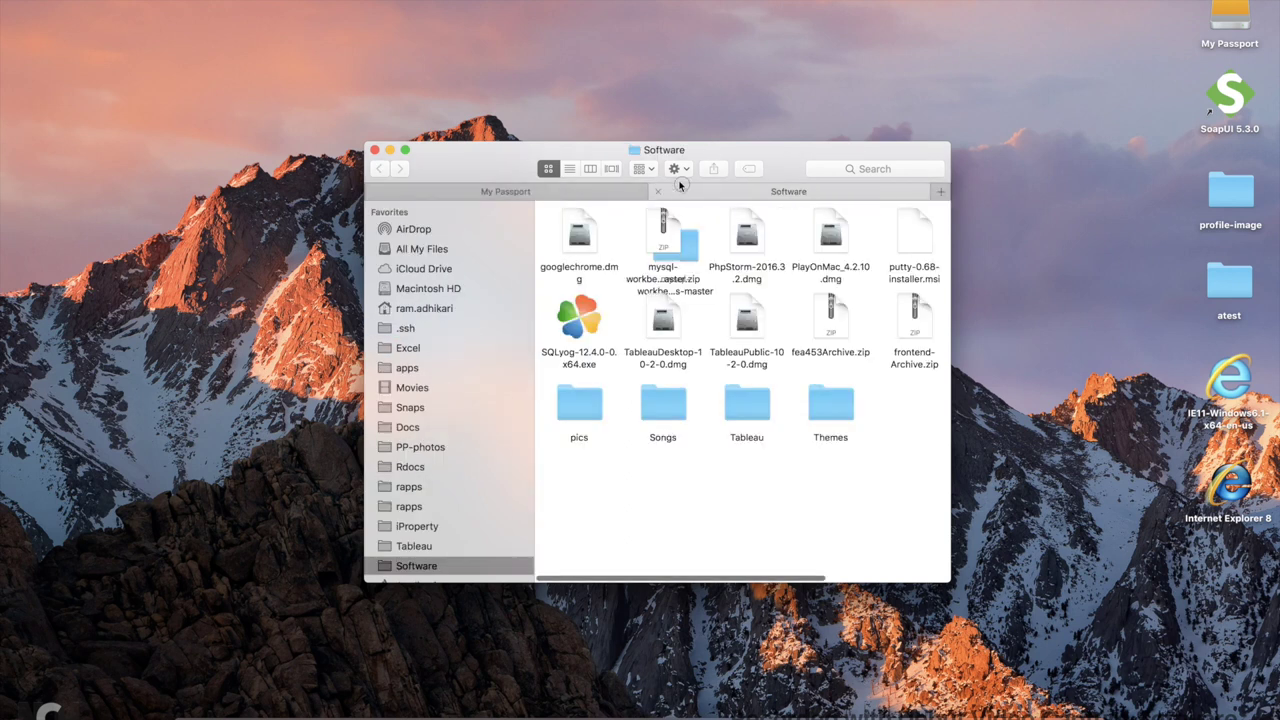
left_click_drag(800, 192, 914, 166)
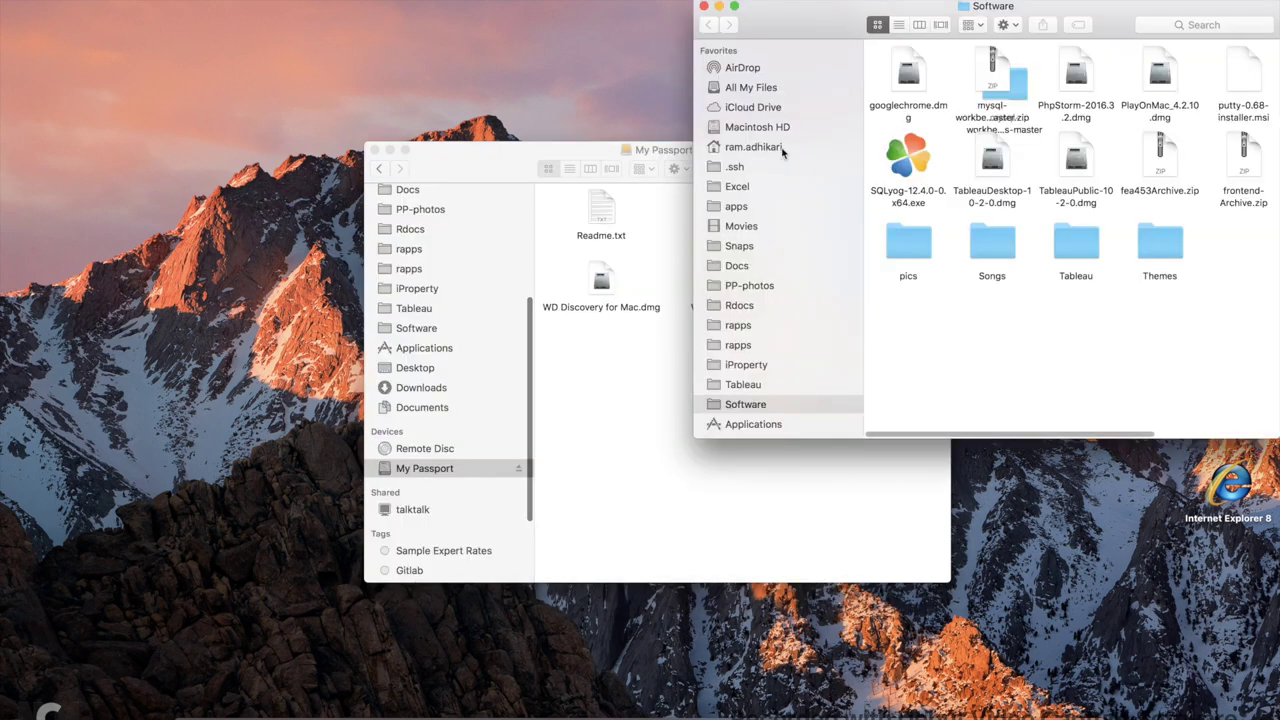
left_click_drag(524, 151, 200, 148)
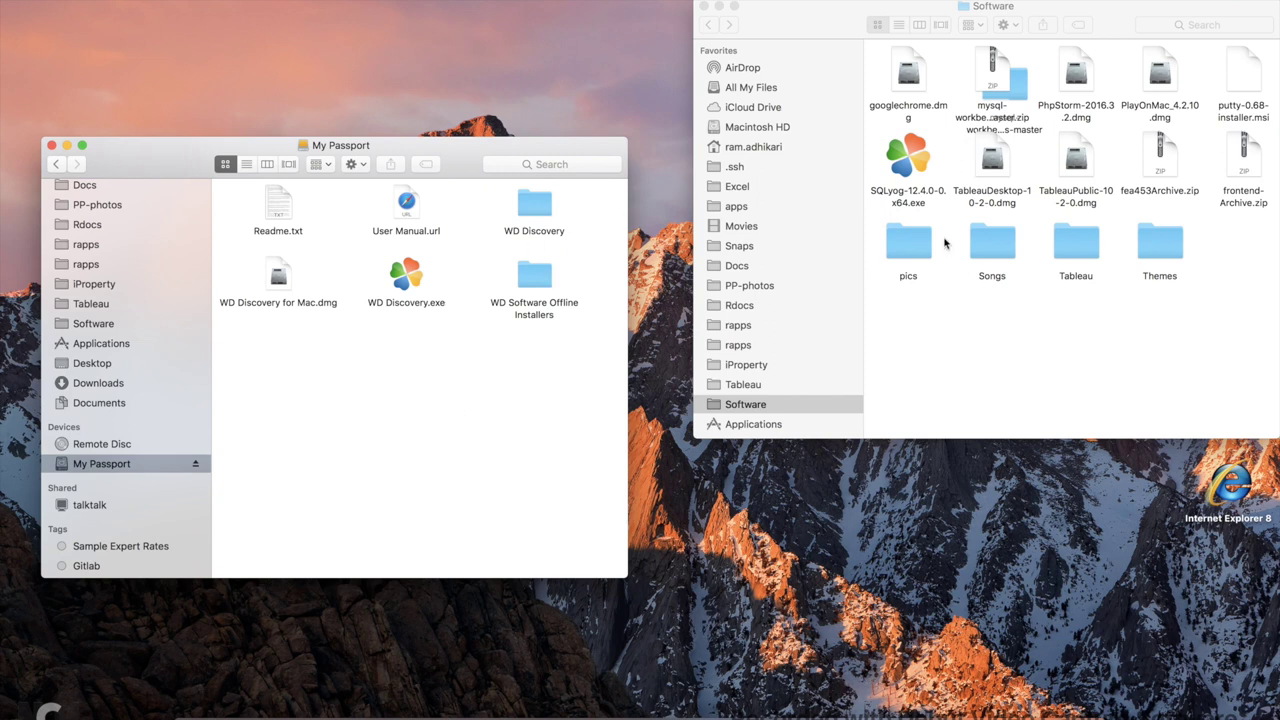
left_click(916, 241)
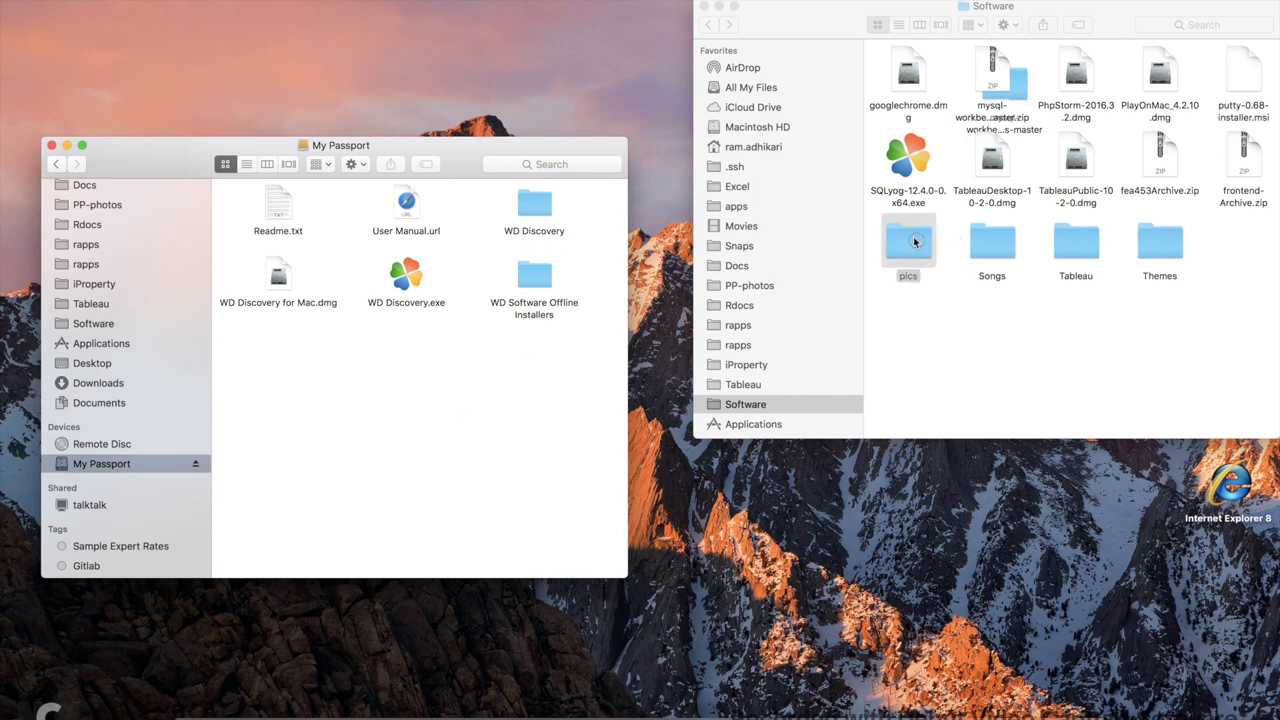
left_click(906, 248)
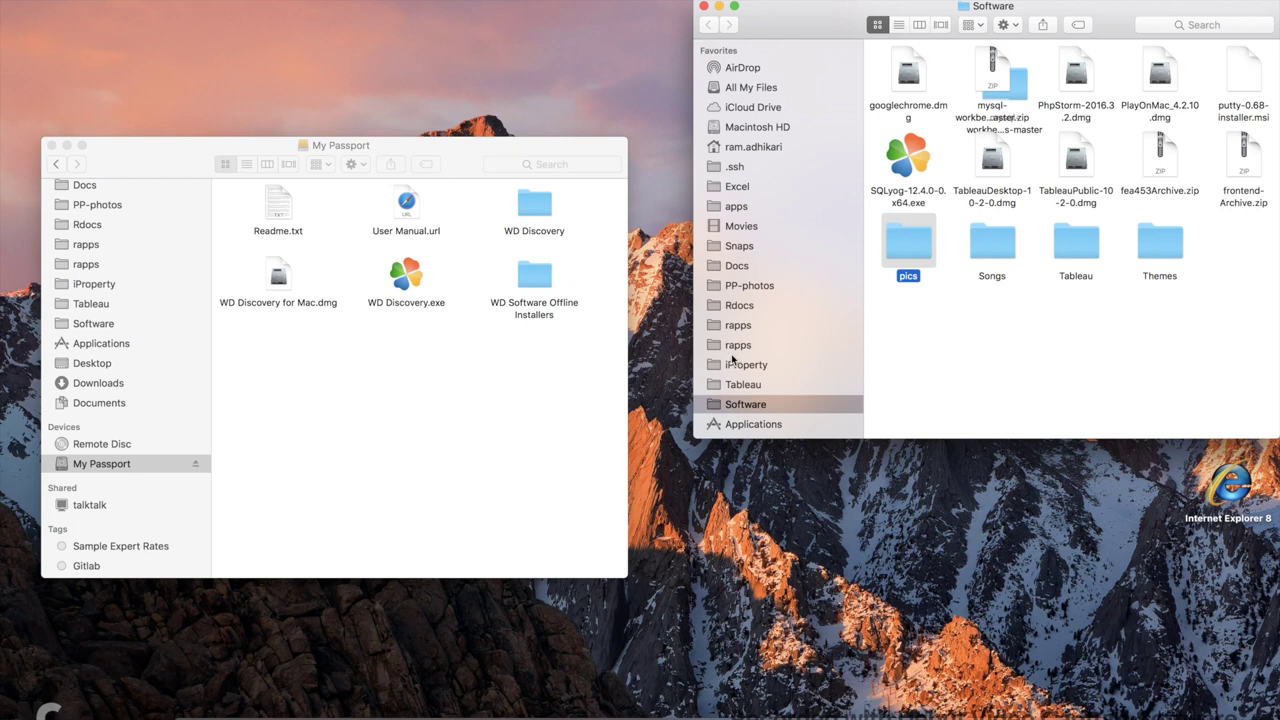
left_click(975, 258)
left_click(920, 248)
left_click_drag(908, 248, 511, 389)
Show Get Info for My Passport: an NTFS volume, 999.5 GB available, read-only.
right_click(101, 465)
left_click(128, 531)
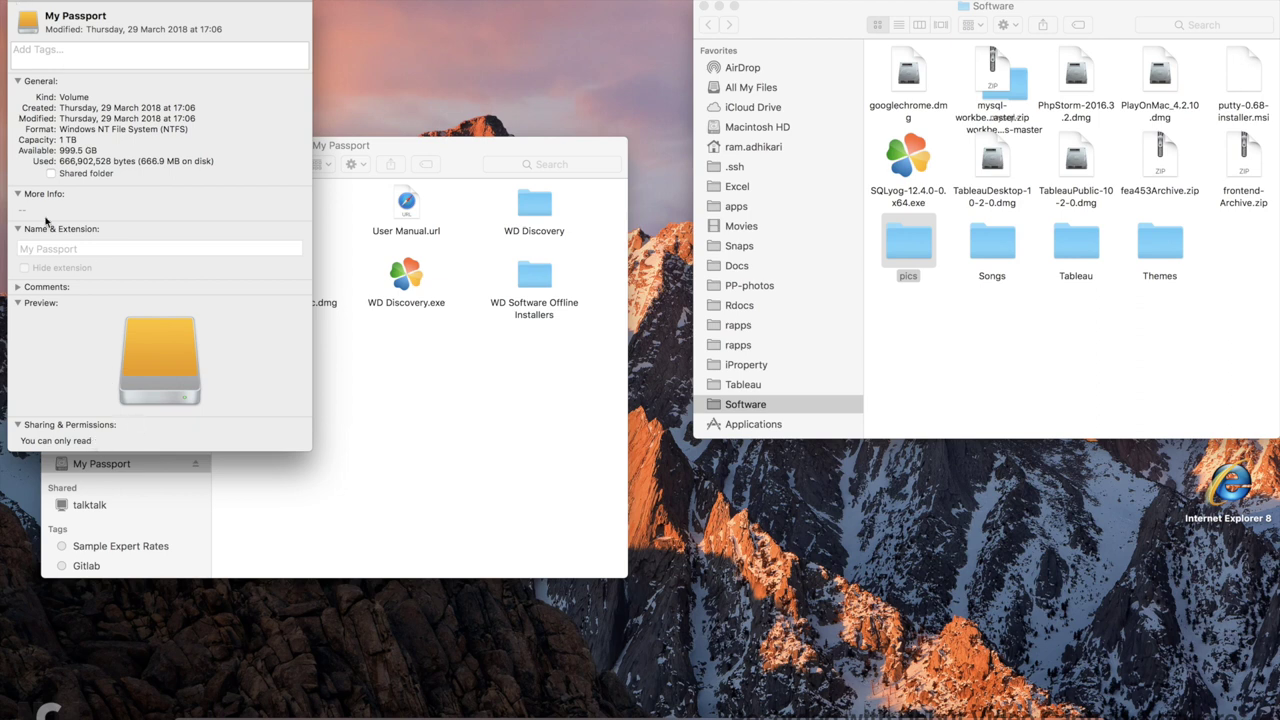
Close the My Passport info panel.
left_click(12, 5)
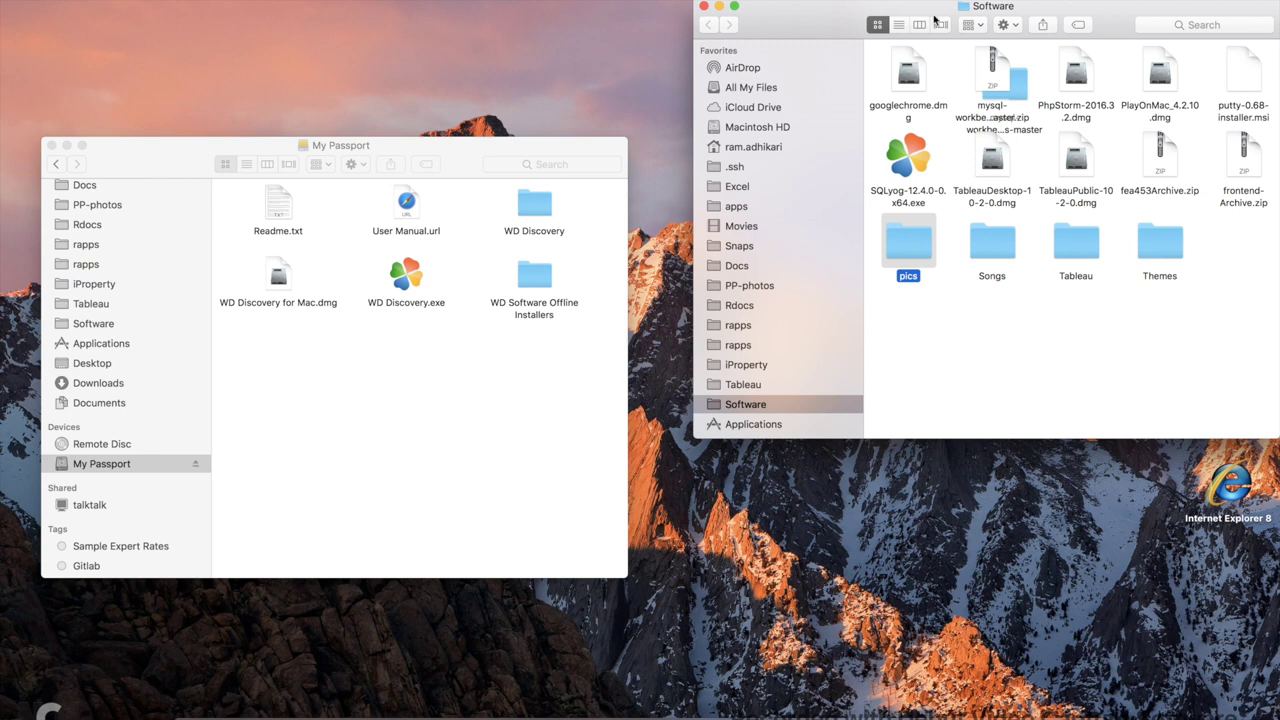
Launch Disk Utility via Spotlight ('di') and select the 1 TB NTFS My Passport volume.
key("super+space")
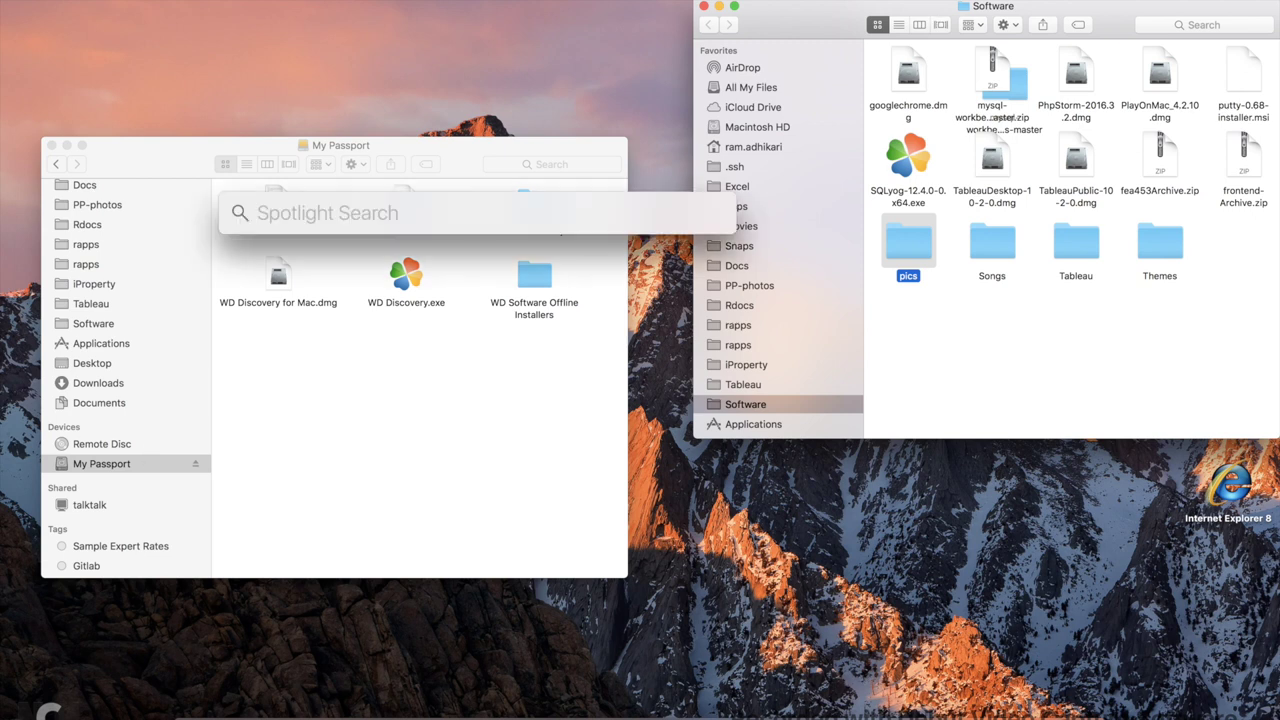
type("di")
key("Return")
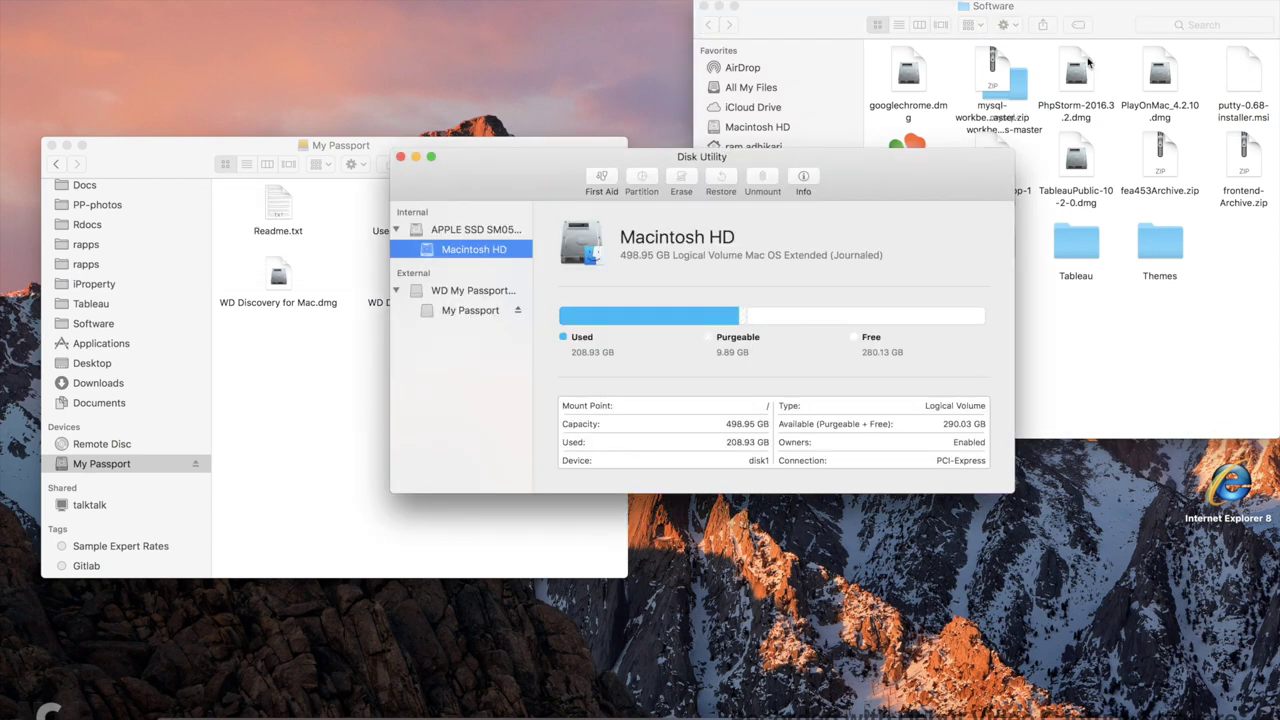
left_click_drag(520, 160, 432, 174)
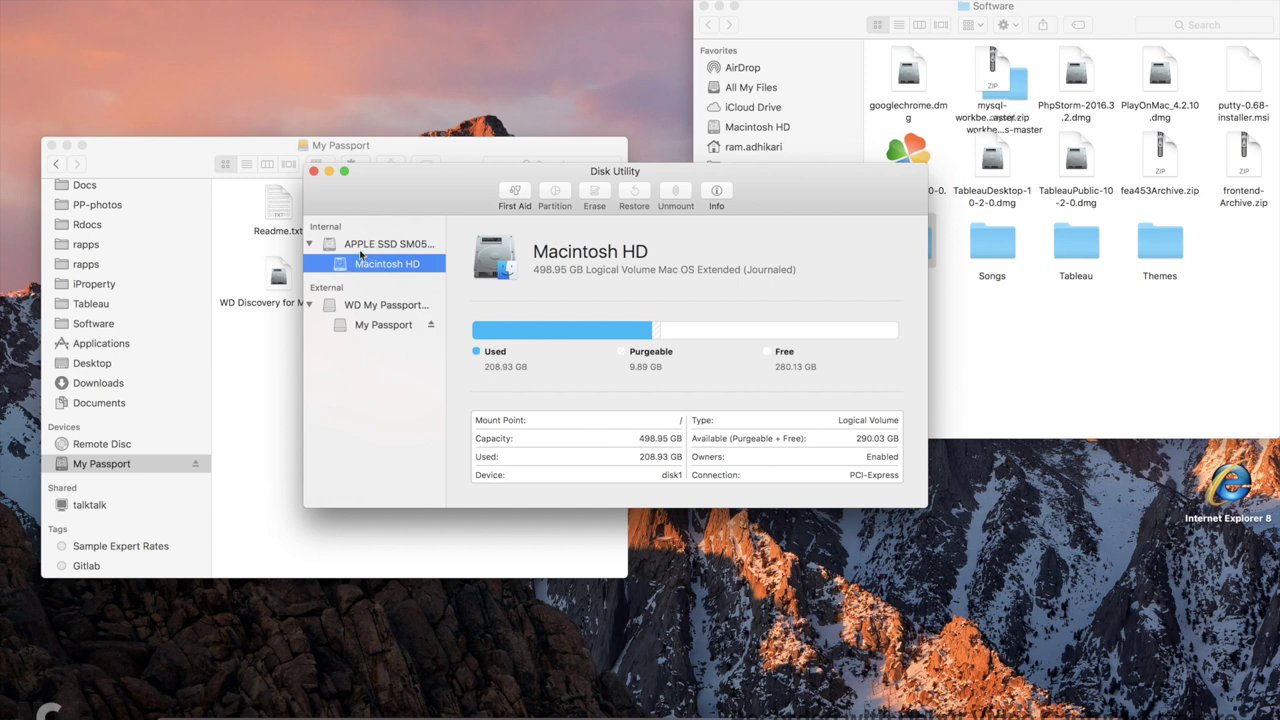
left_click(367, 326)
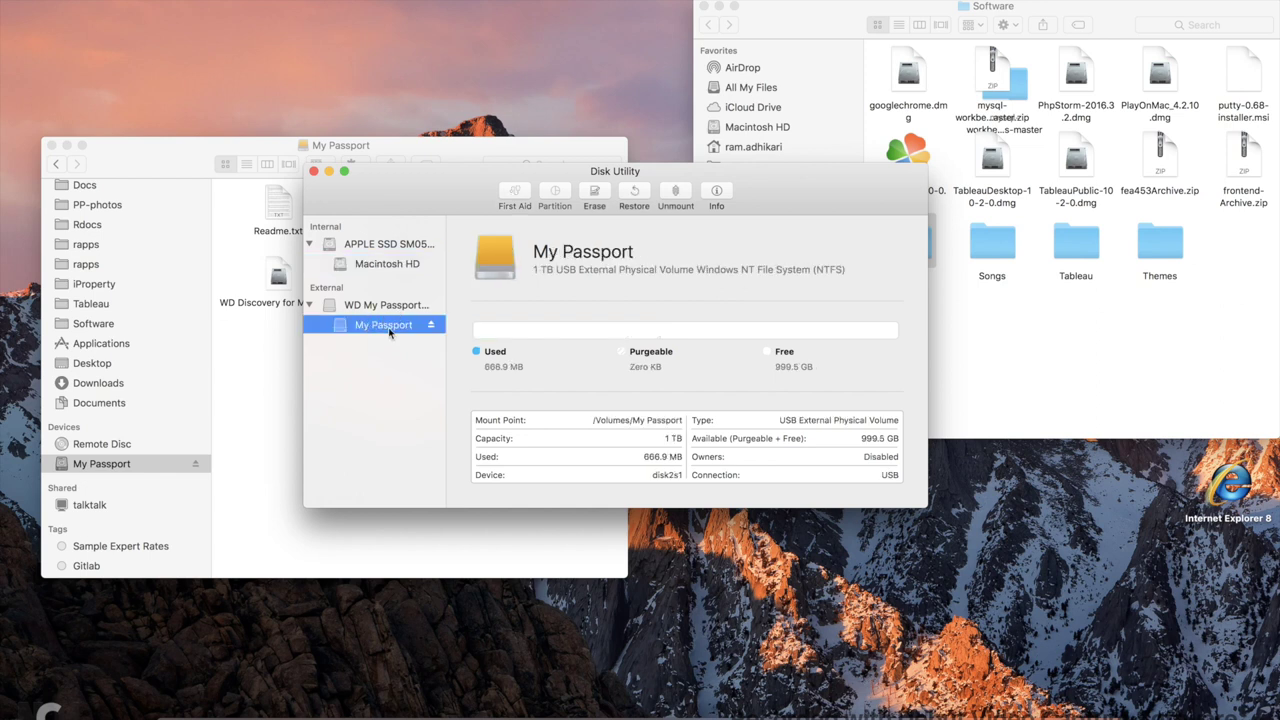
Attempt to erase My Passport with the ExFAT format, which fails.
left_click(595, 196)
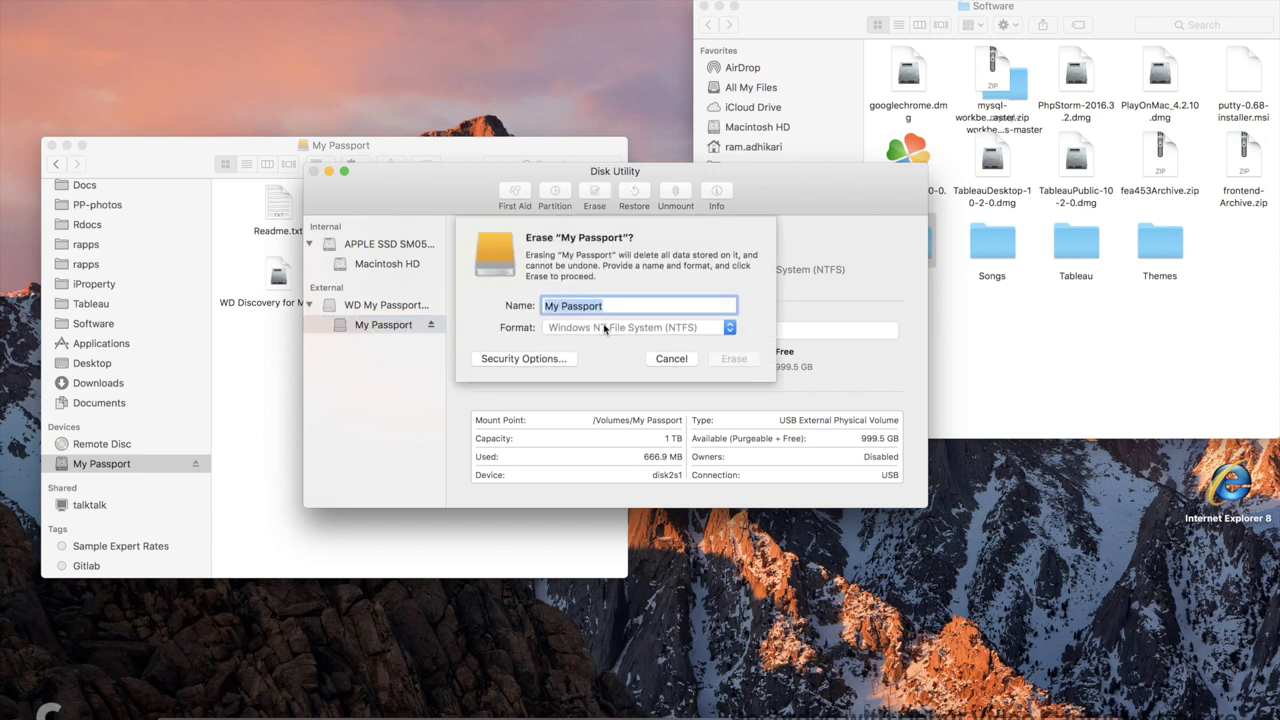
left_click(604, 329)
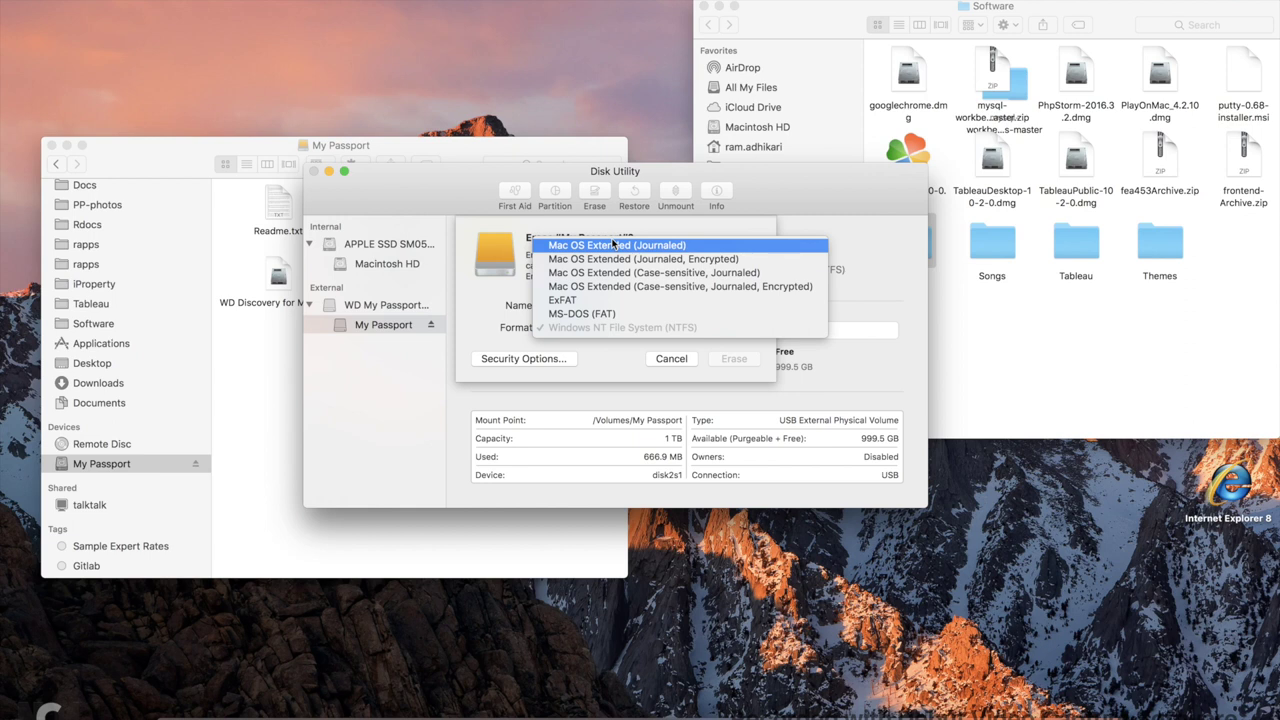
left_click(585, 300)
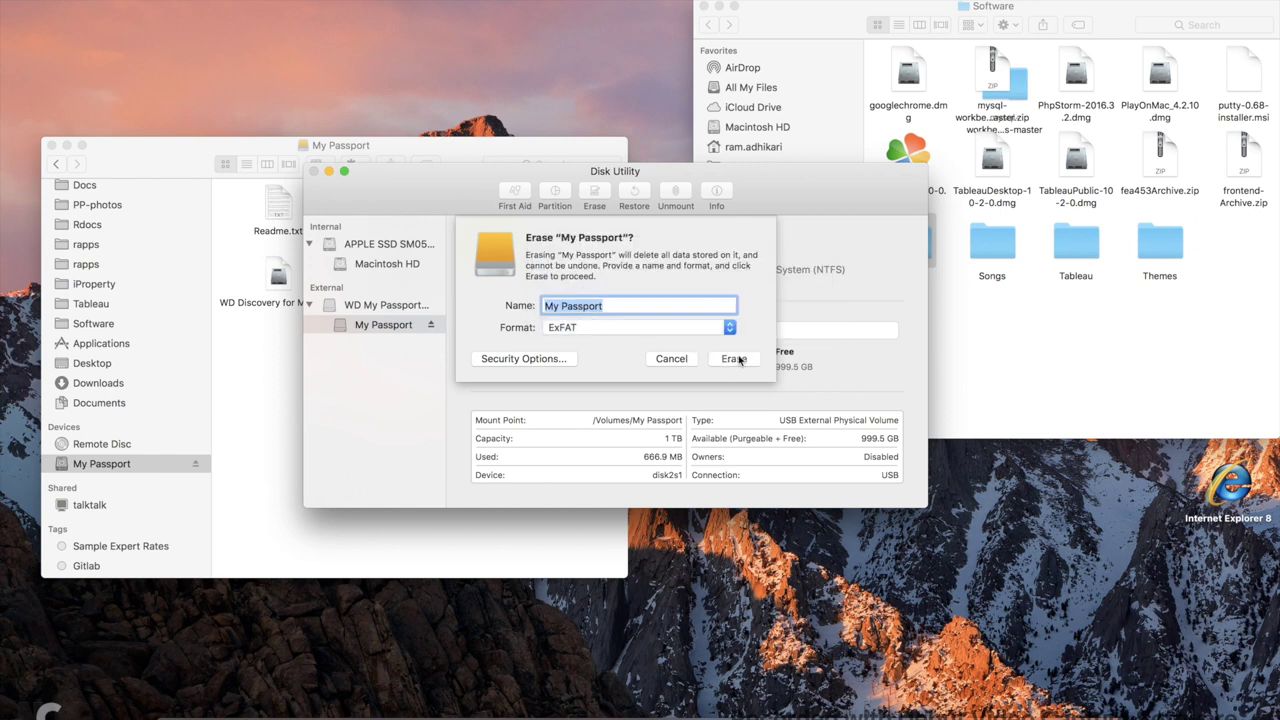
left_click(739, 360)
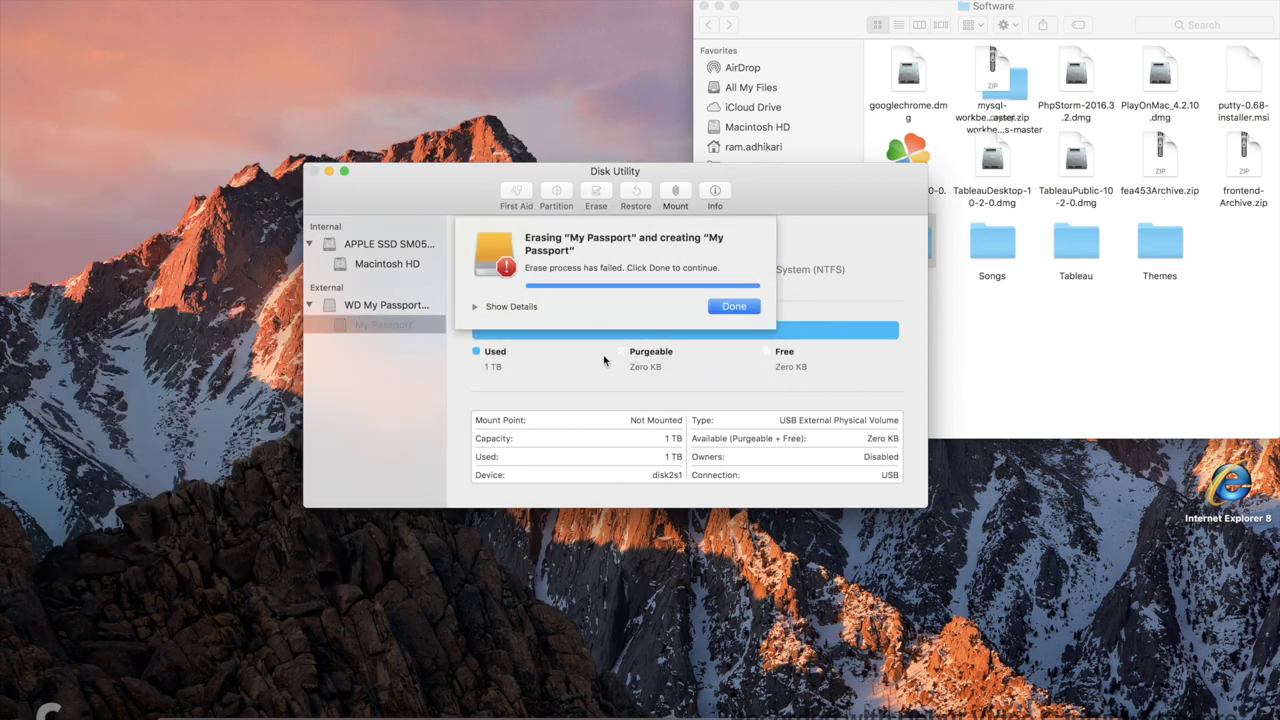
Read the failure details (MediaKit: not enough space on device) and dismiss the message.
left_click(475, 307)
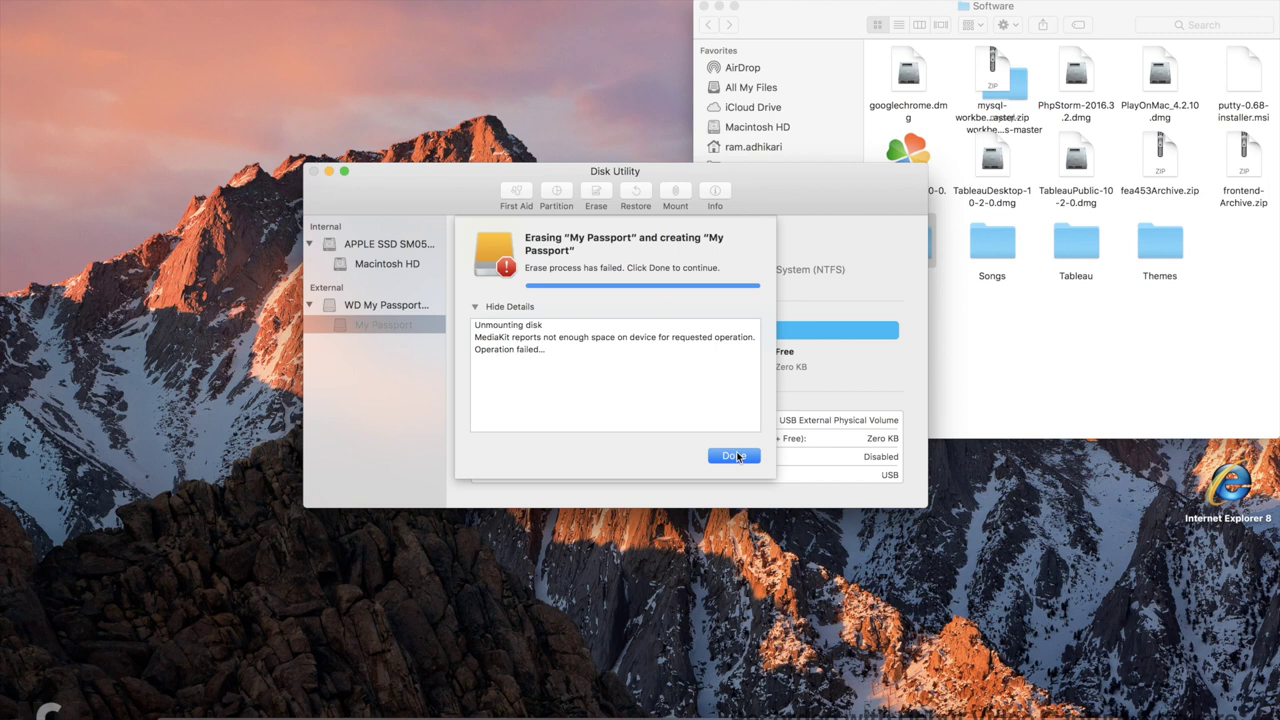
left_click(734, 456)
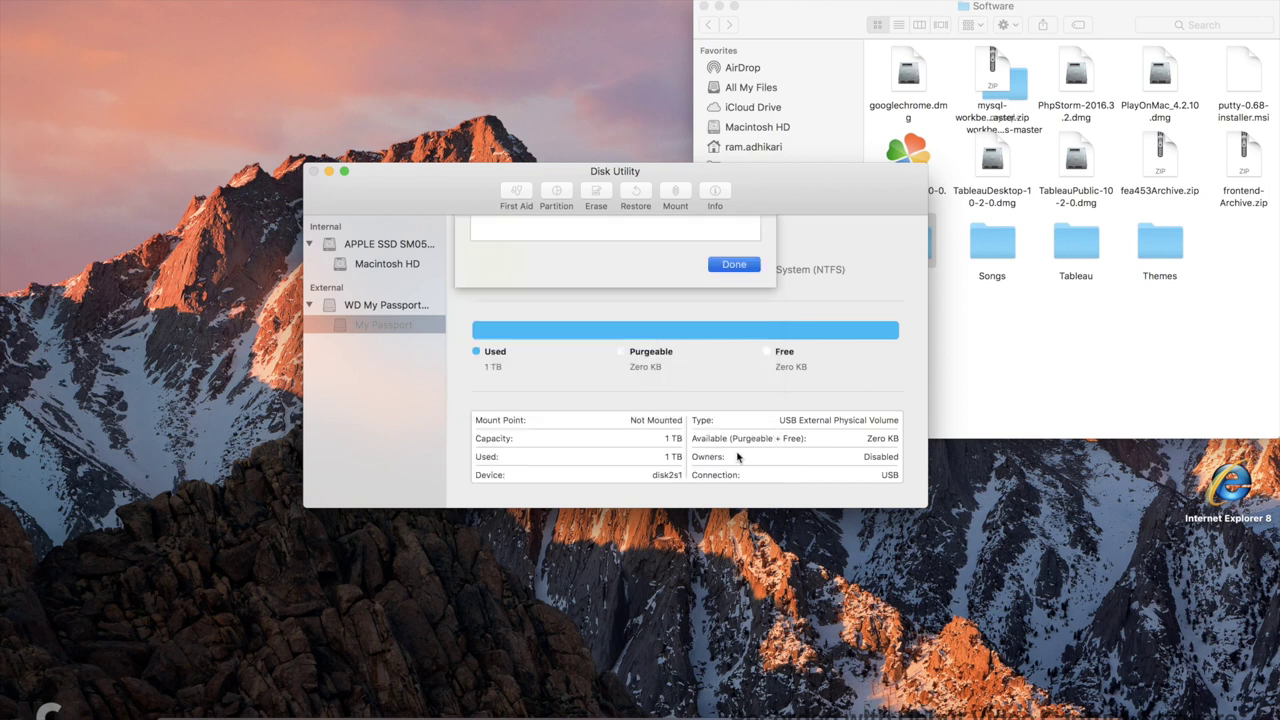
Reselect the My Passport volume and erase it as ExFAT, keeping the name My Passport.
right_click(383, 325)
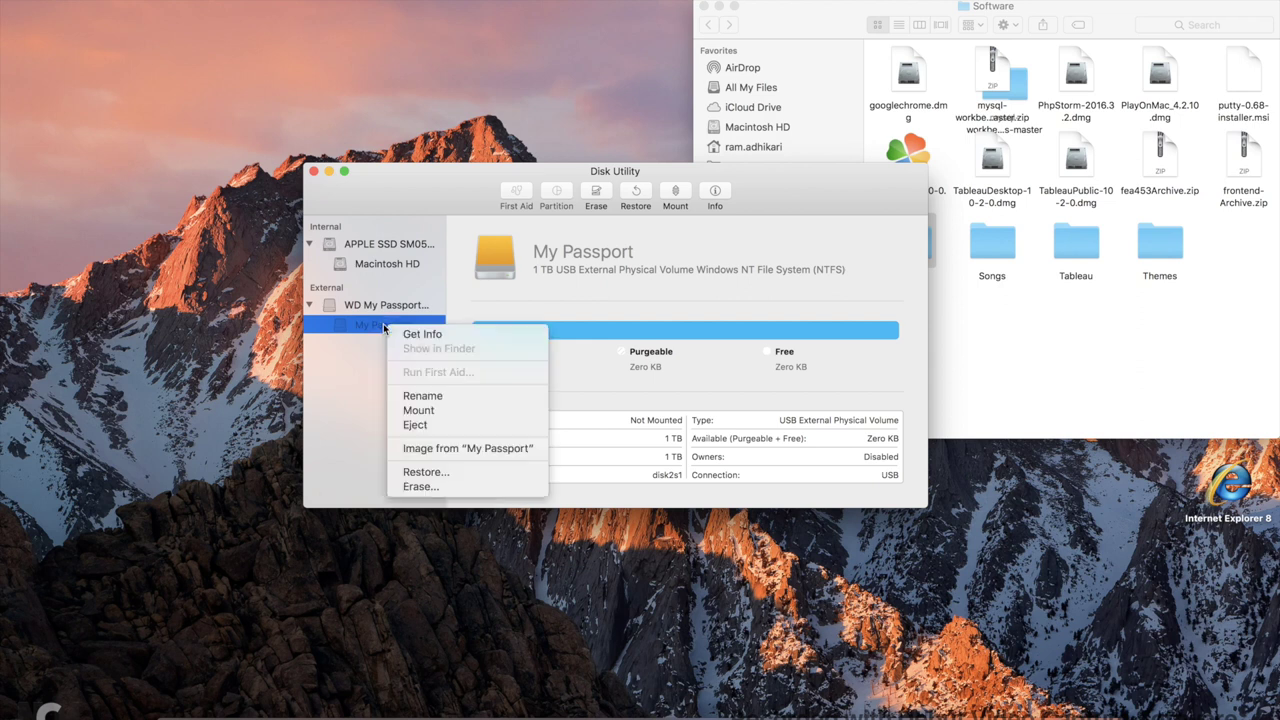
left_click(416, 426)
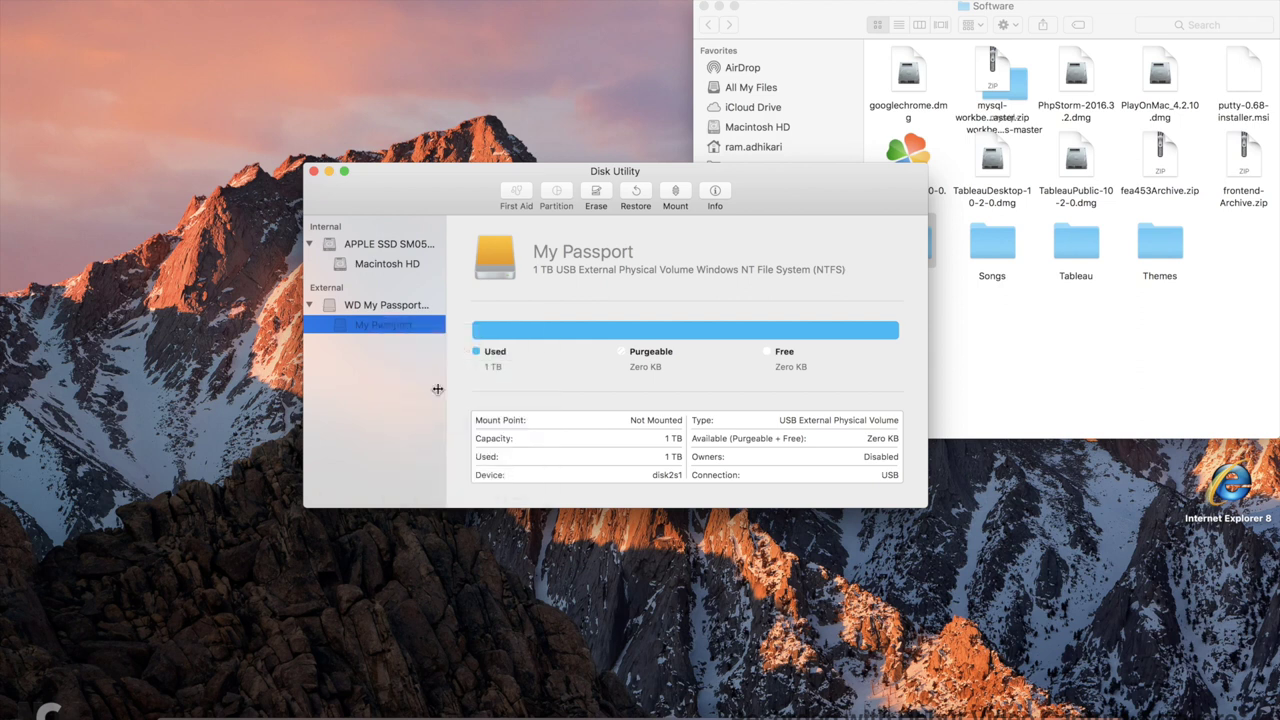
left_click(386, 306)
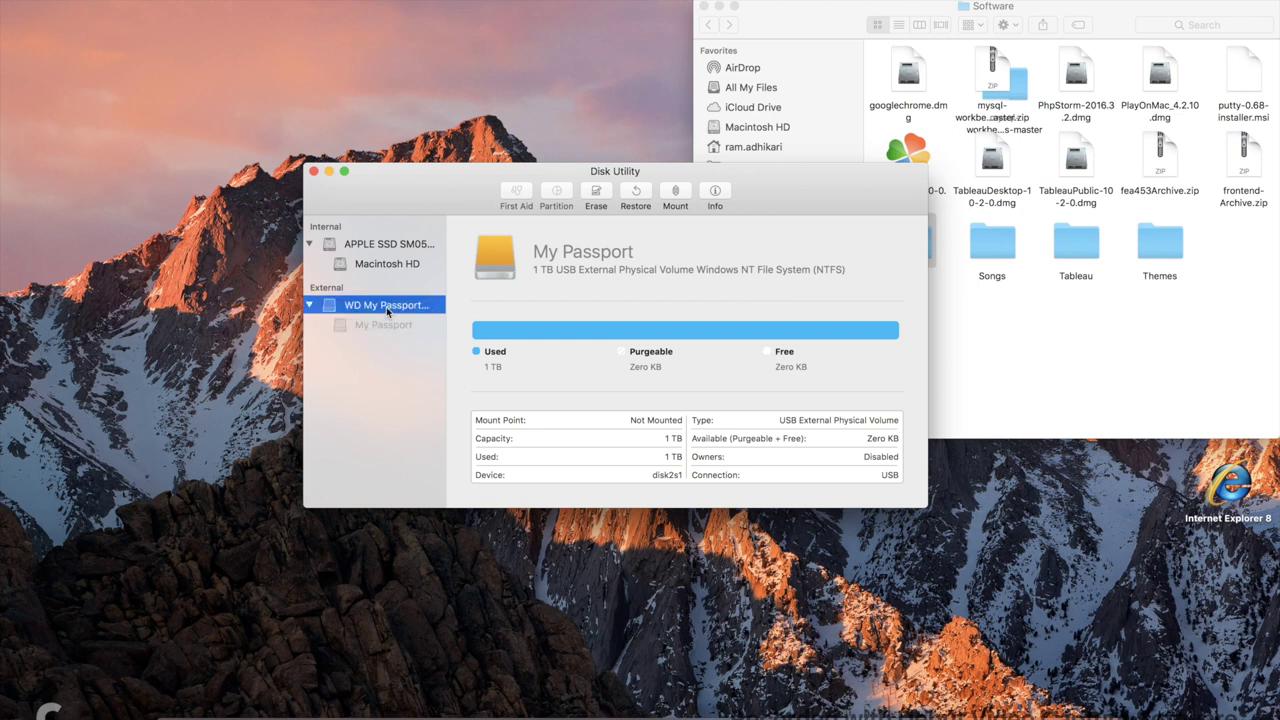
left_click(382, 326)
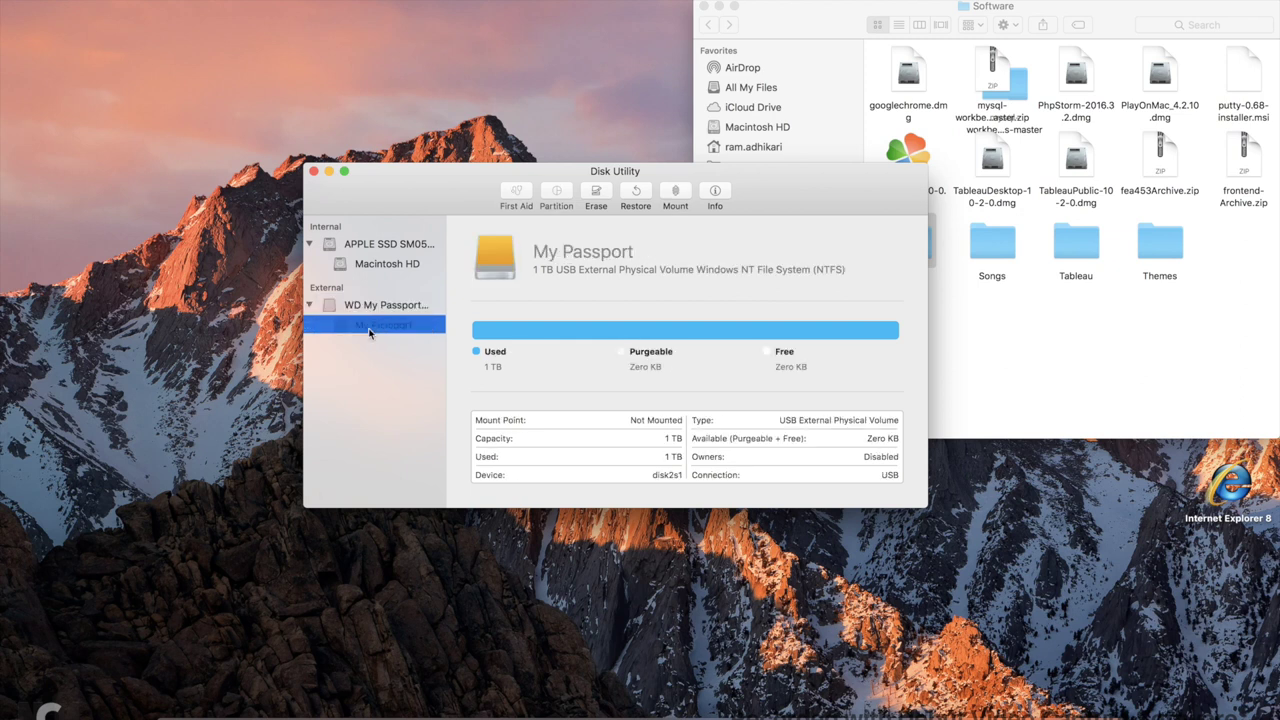
left_click(591, 196)
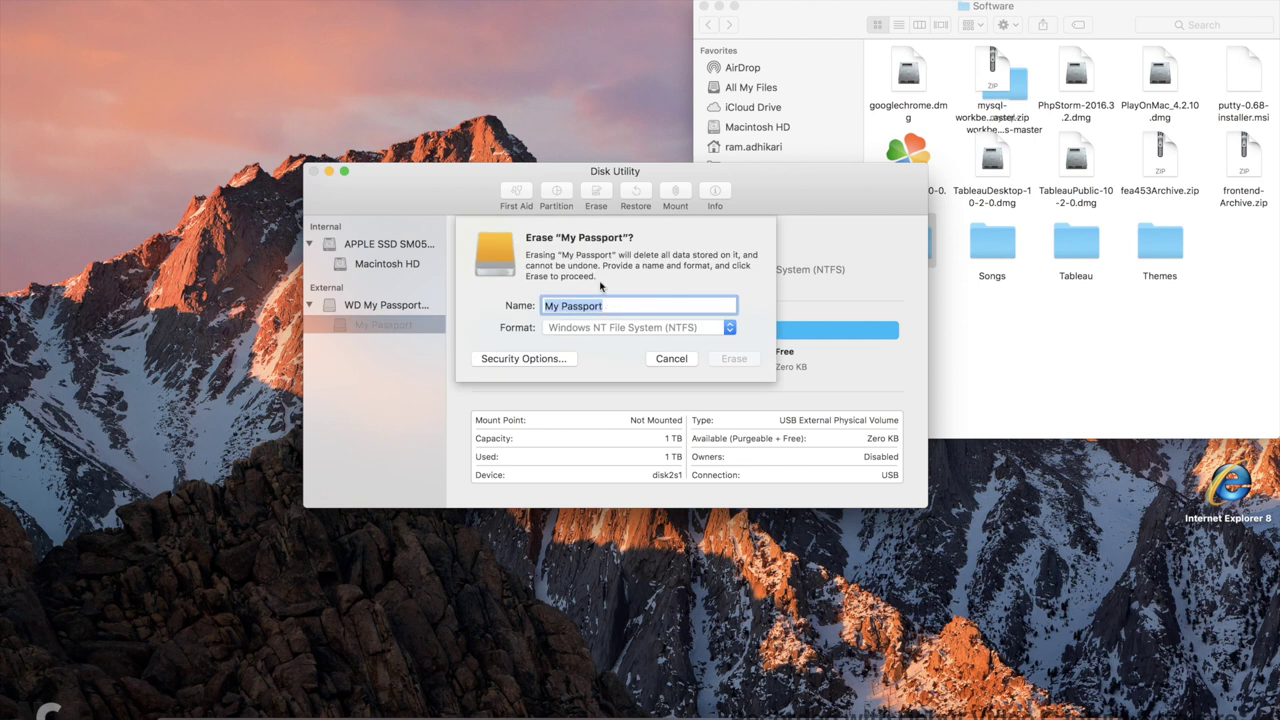
left_click(655, 327)
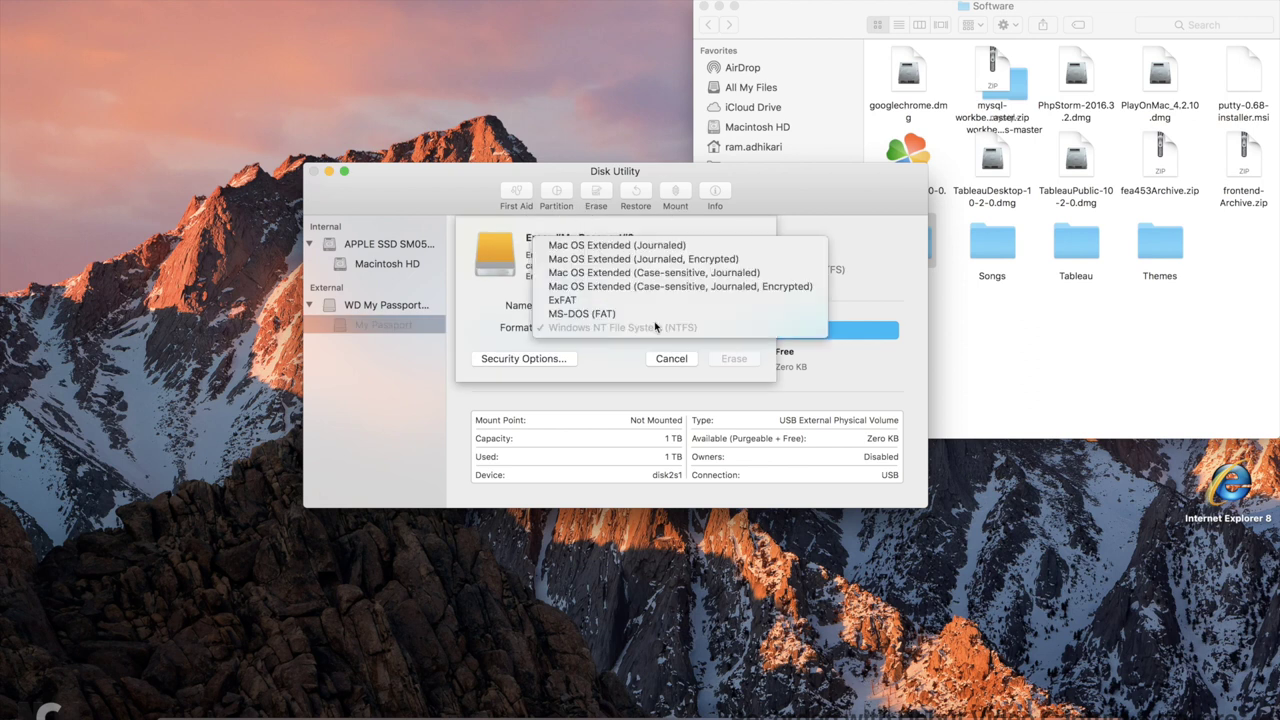
left_click(600, 301)
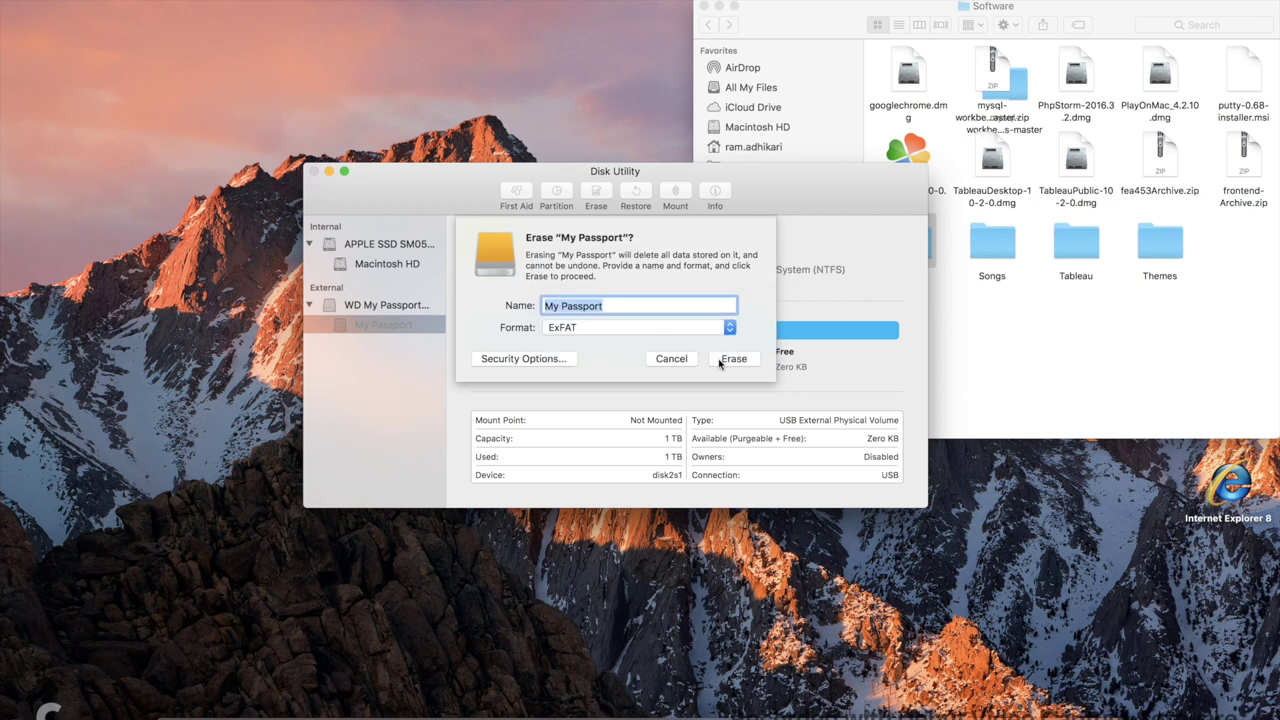
left_click(744, 361)
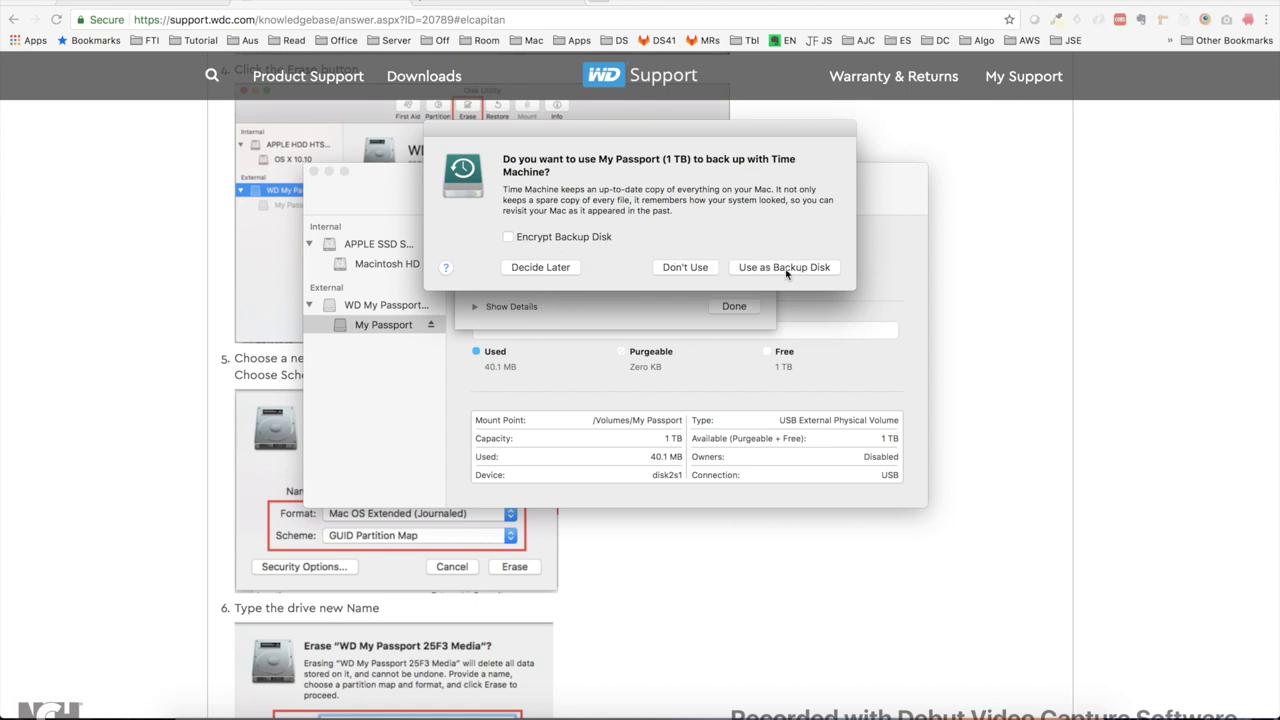
Decline Time Machine, review the successful ExFAT erase log, close it, and return to Finder.
left_click(680, 268)
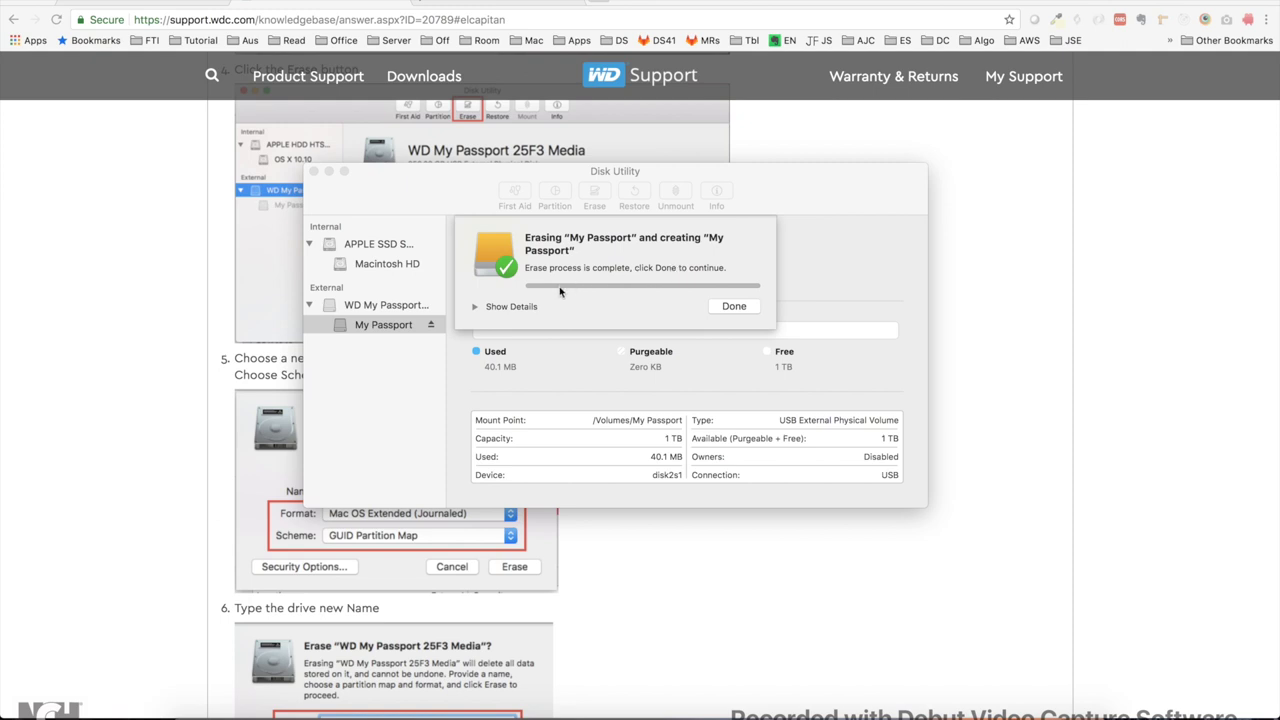
left_click(489, 308)
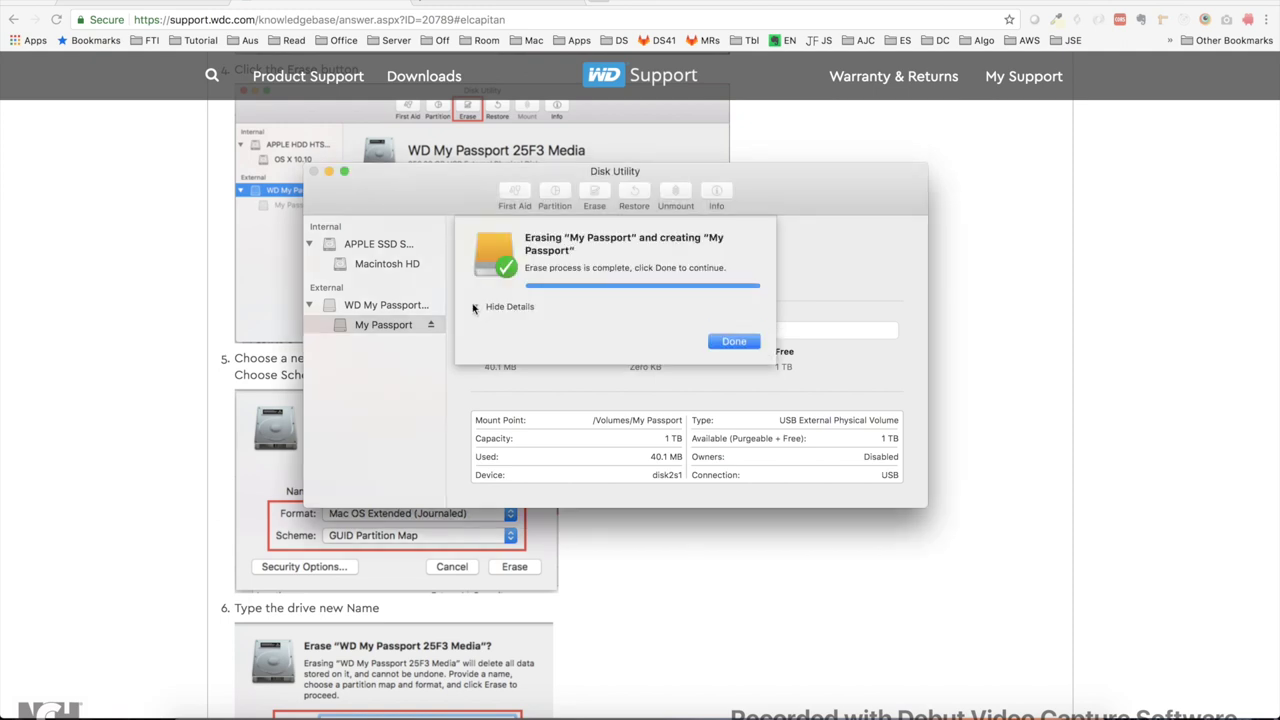
scroll(560, 405, "down", 2)
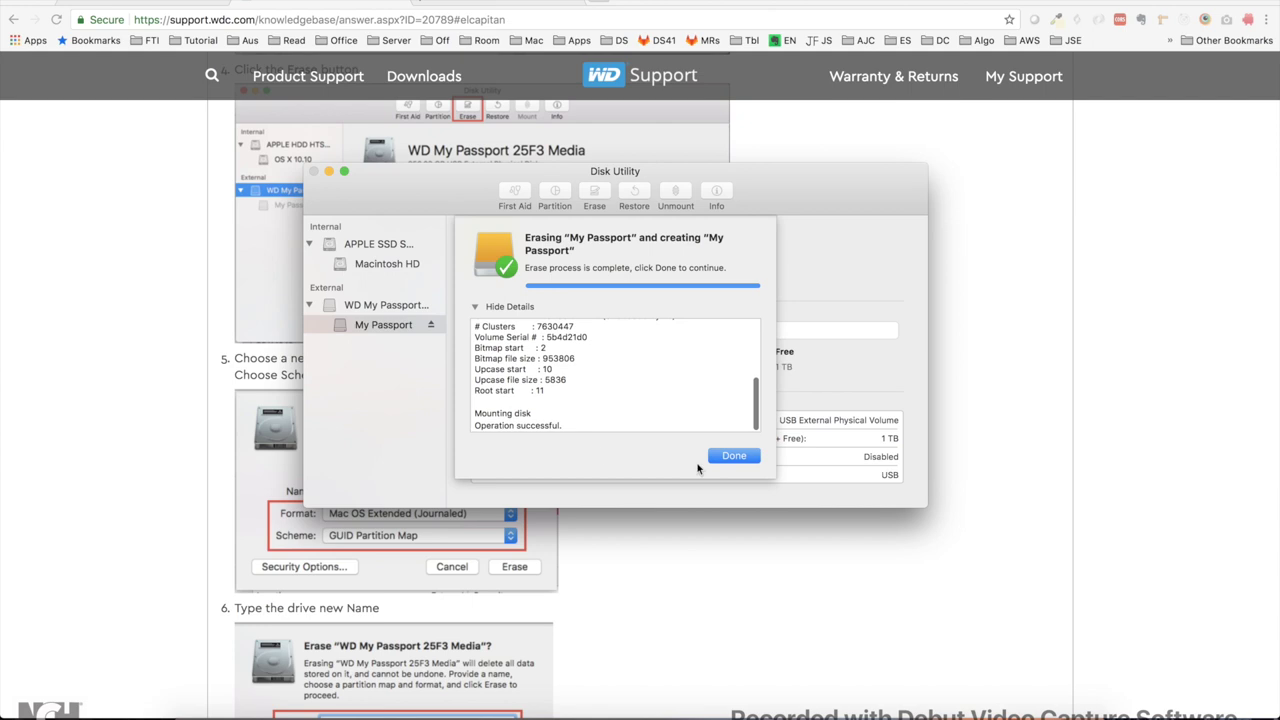
left_click(751, 455)
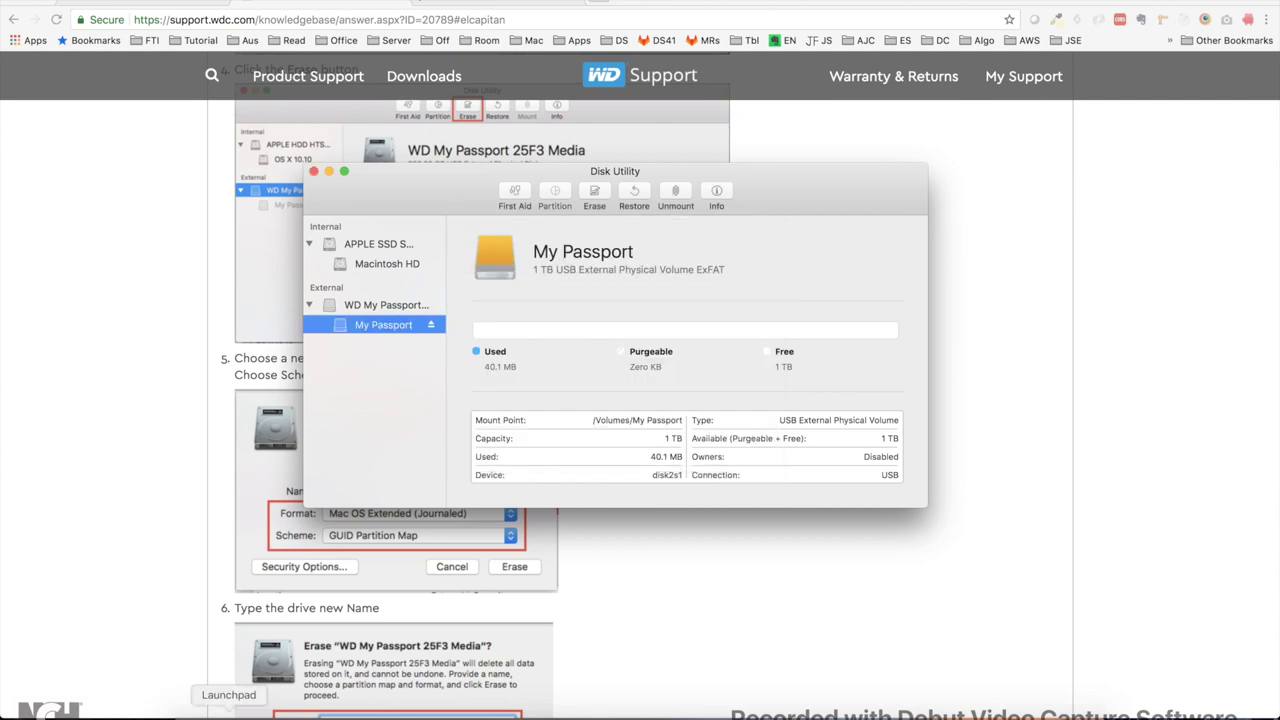
left_click(193, 714)
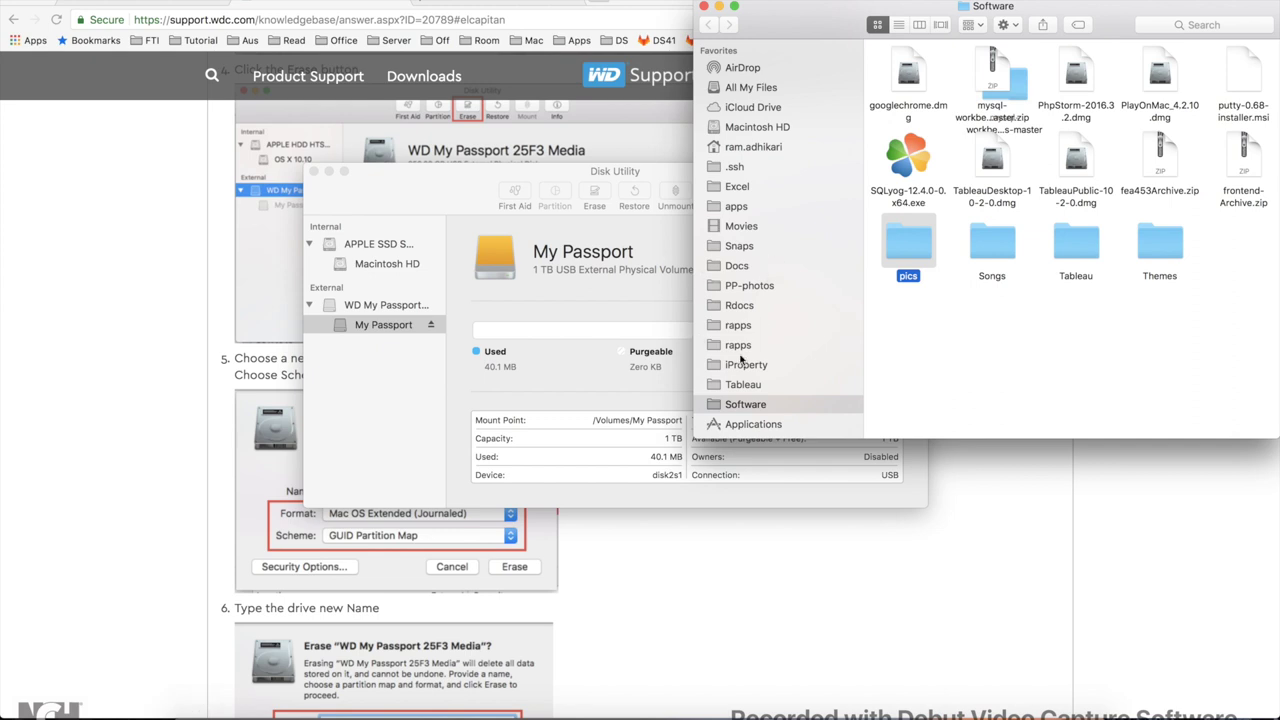
Open My Passport in its own Finder window.
scroll(740, 360, "down", 5)
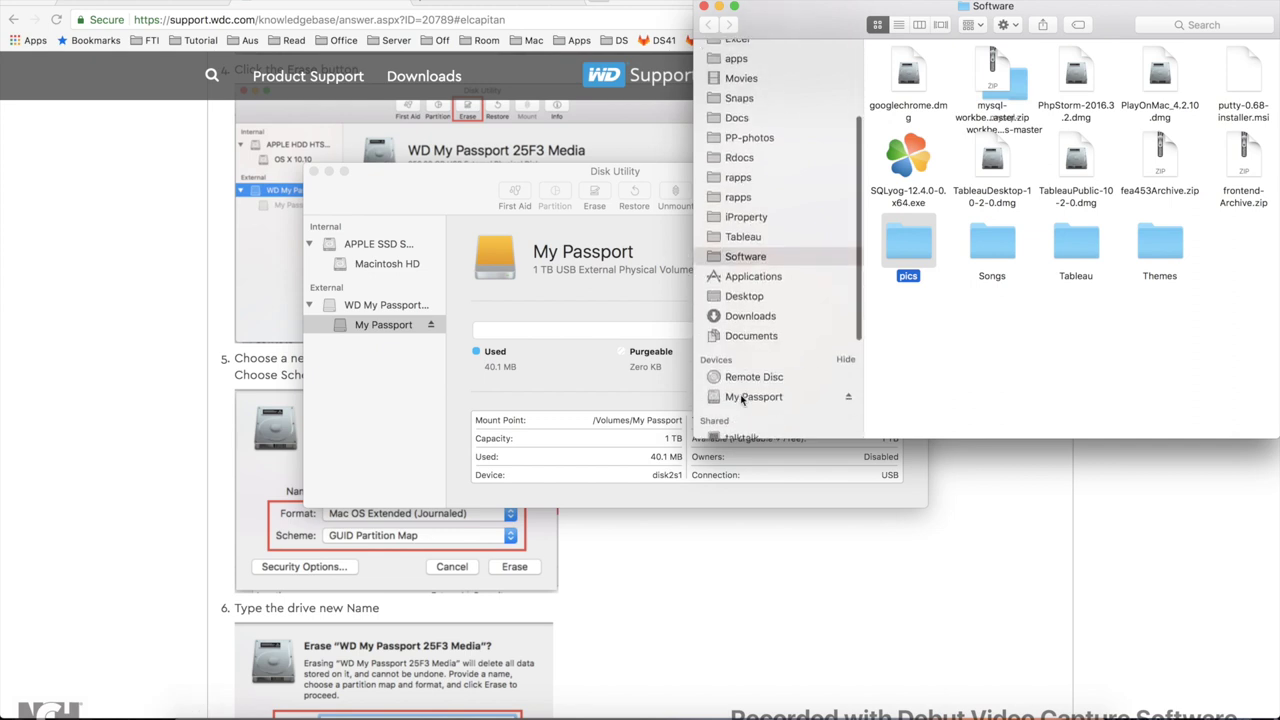
scroll(740, 398, "down", 2)
right_click(762, 397)
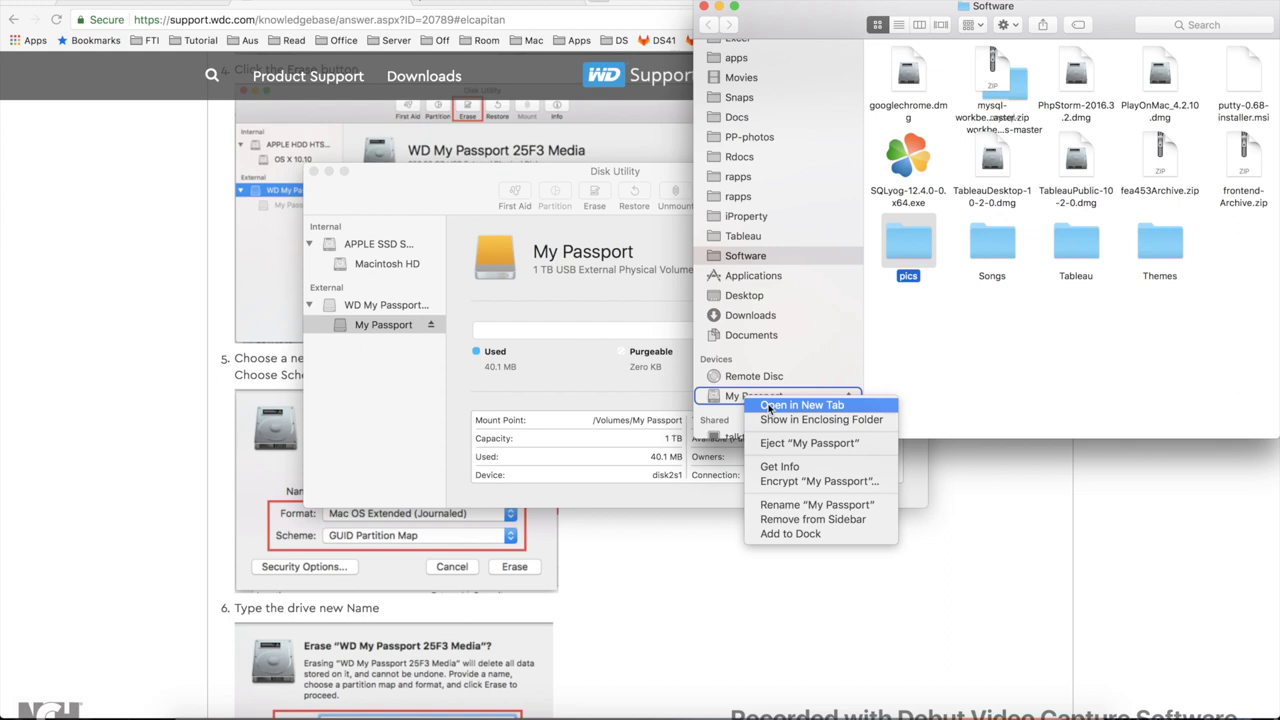
left_click(769, 406)
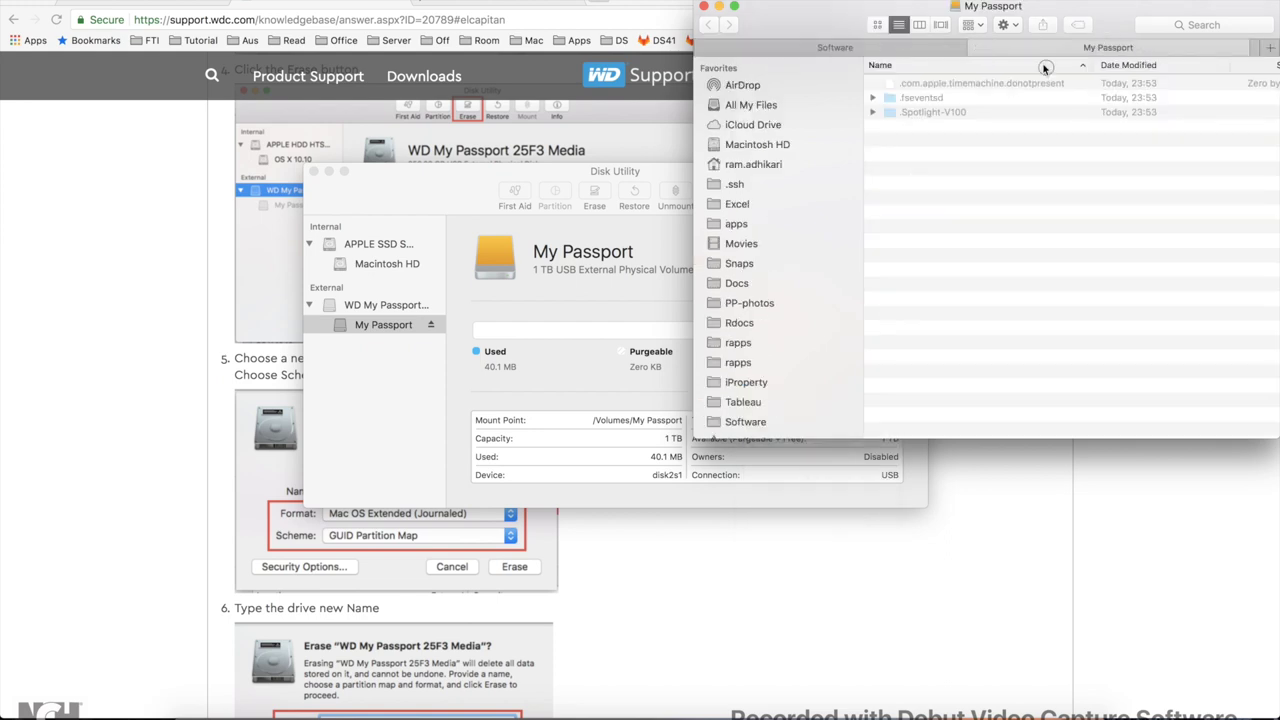
left_click_drag(1100, 47, 400, 200)
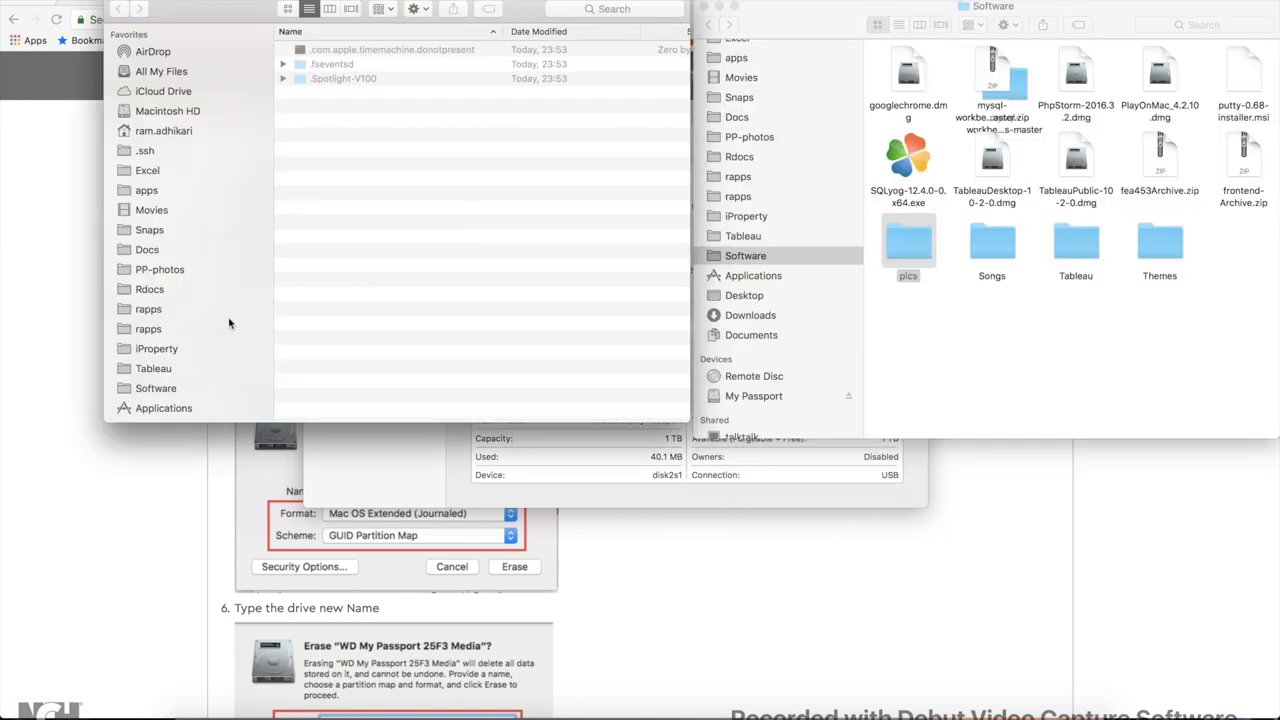
Copy the pics folder (p1–p7.jpg) and the Songs folder from Software onto My Passport.
scroll(189, 352, "down", 5)
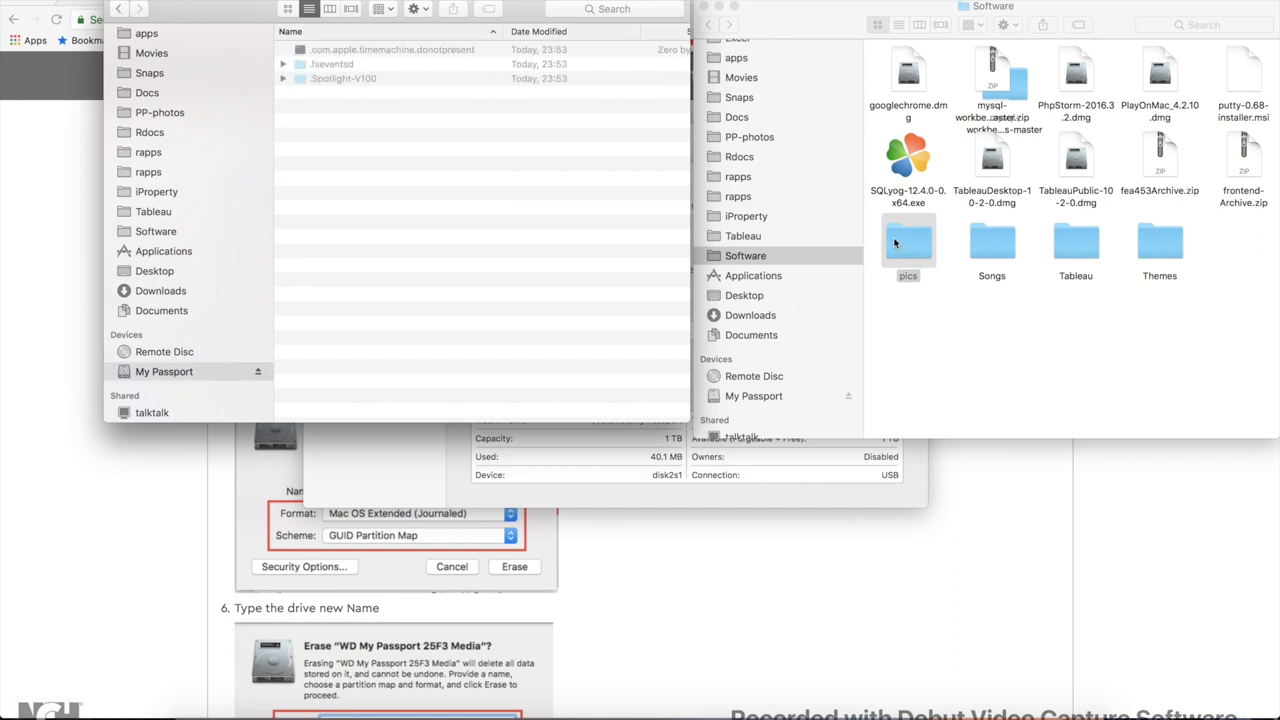
left_click_drag(894, 250, 456, 254)
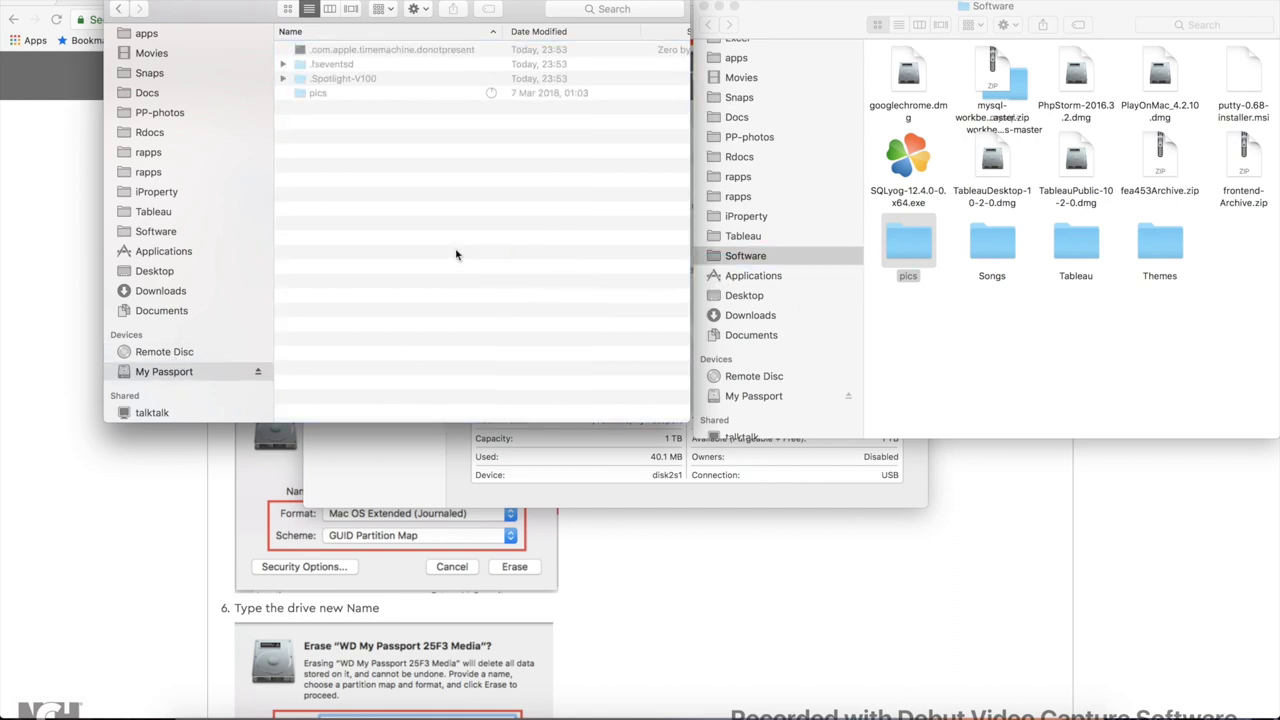
left_click(287, 9)
left_click(567, 63)
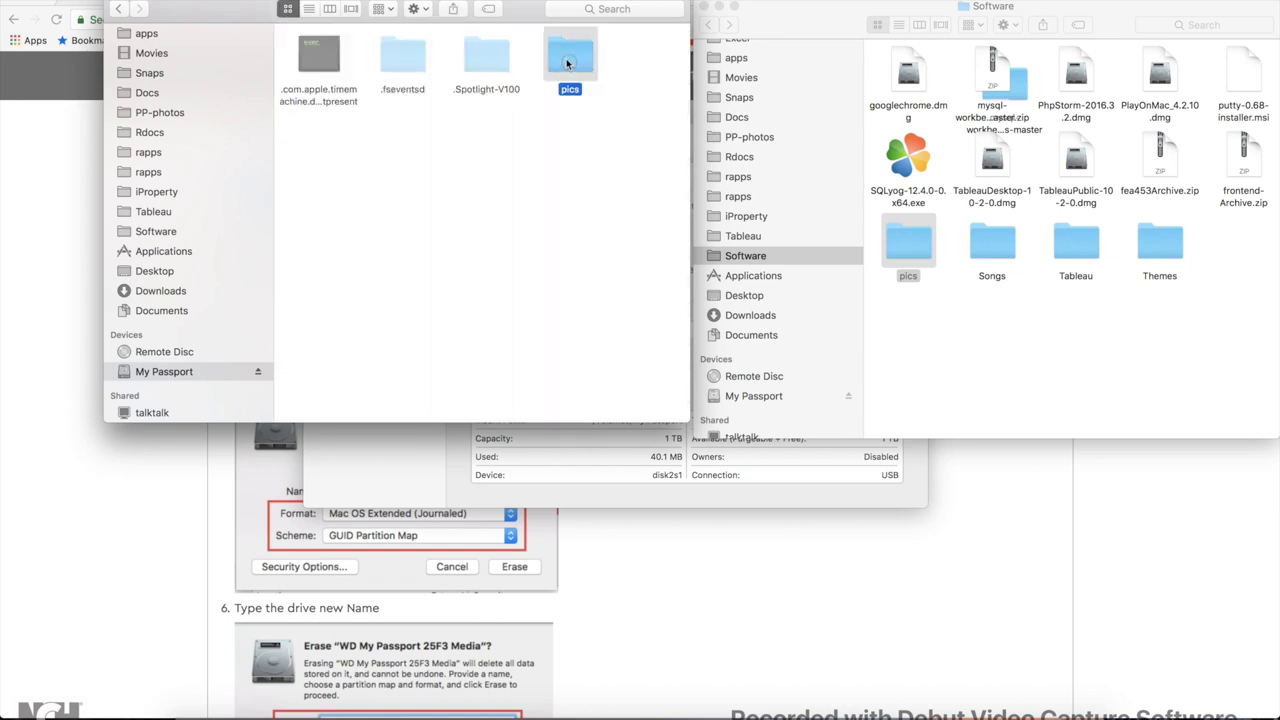
double_click(567, 63)
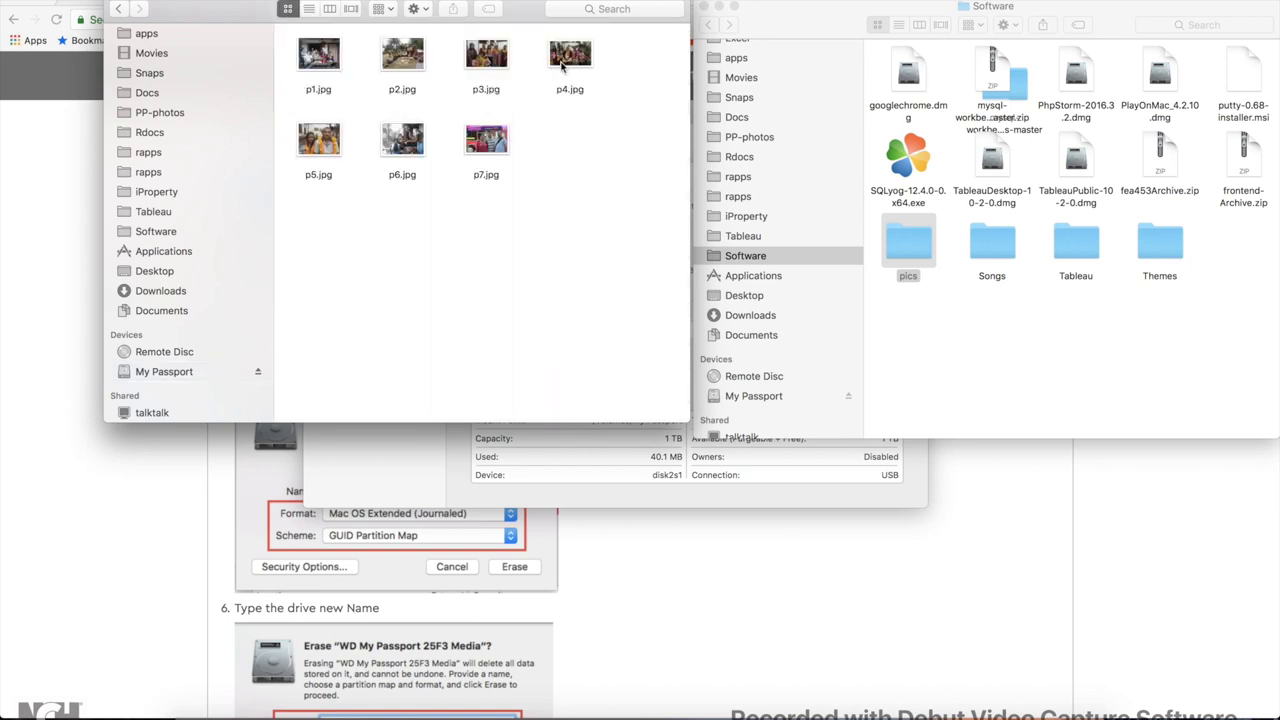
left_click(120, 9)
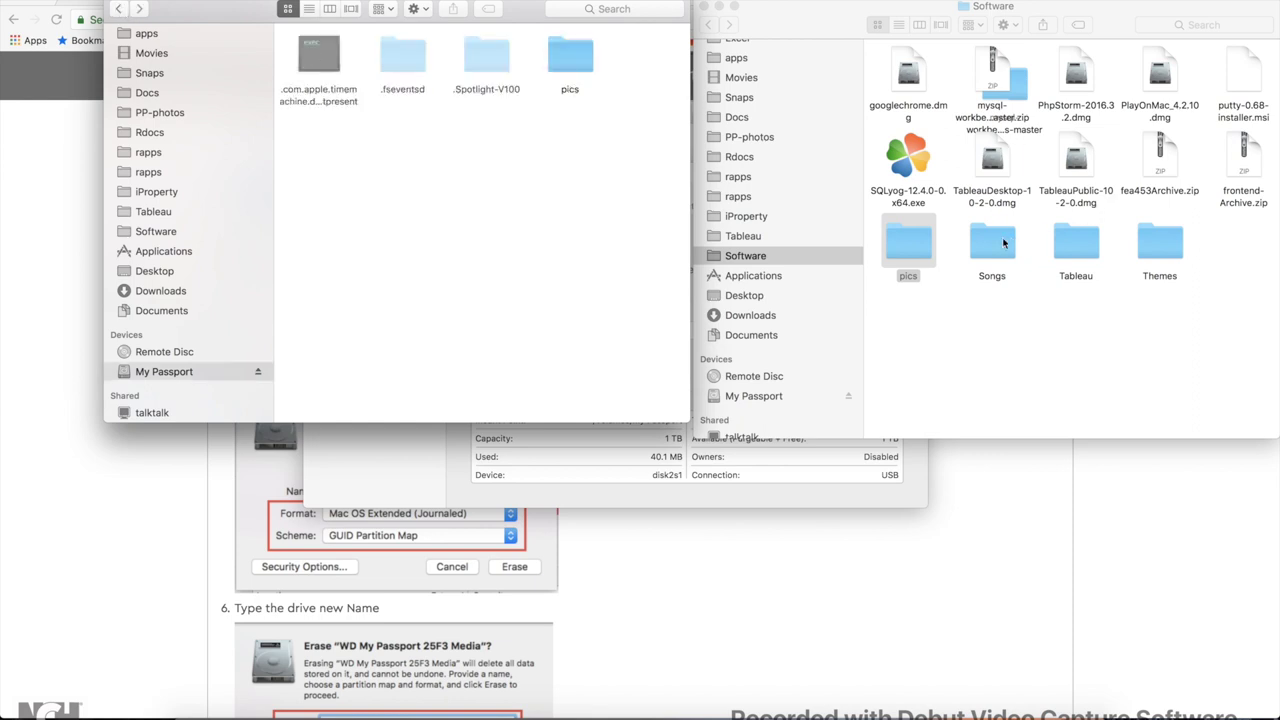
left_click_drag(1004, 243, 459, 220)
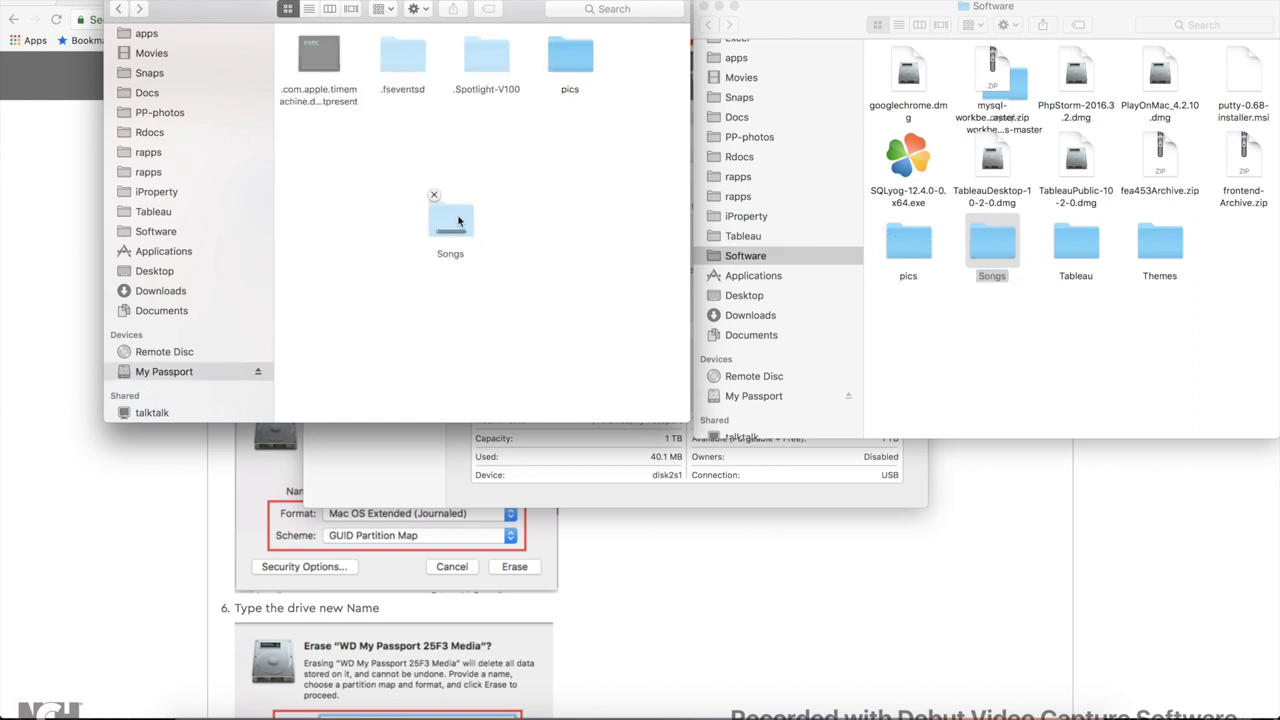